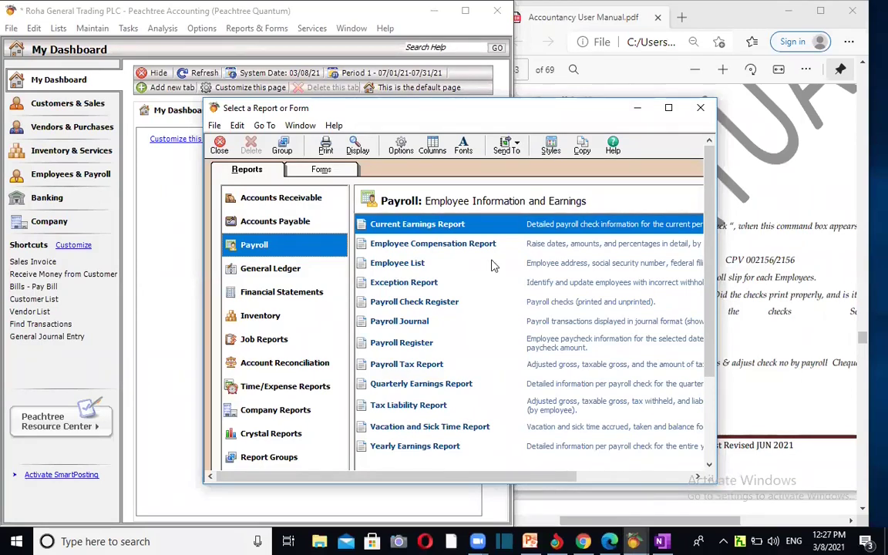
Open the Payroll Register report from the payroll reports and maximize its window.
{"action": "left_click", "coordinate": [426, 341]}
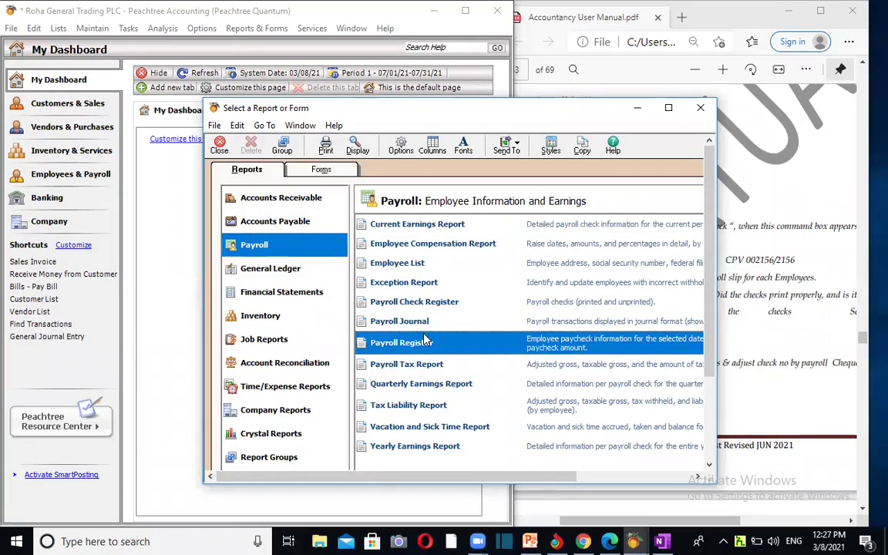
{"action": "double_click", "coordinate": [426, 340]}
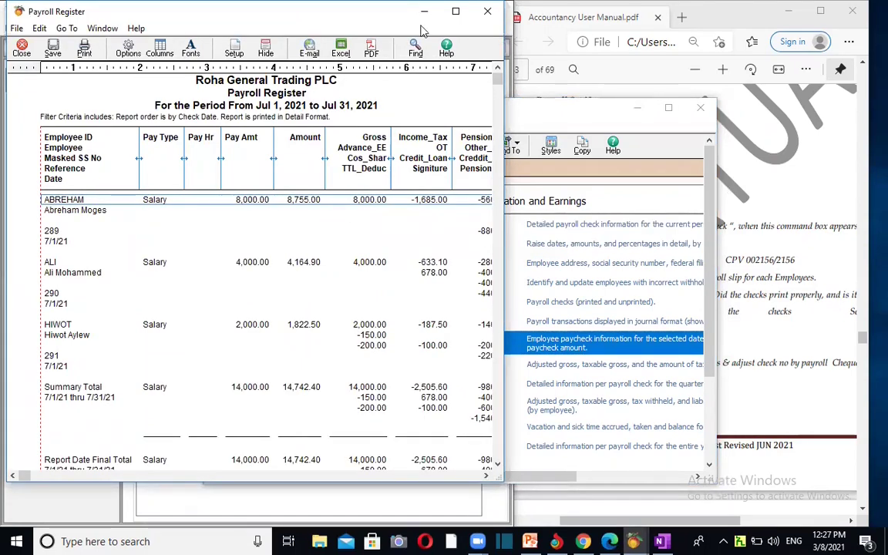
{"action": "left_click", "coordinate": [455, 12]}
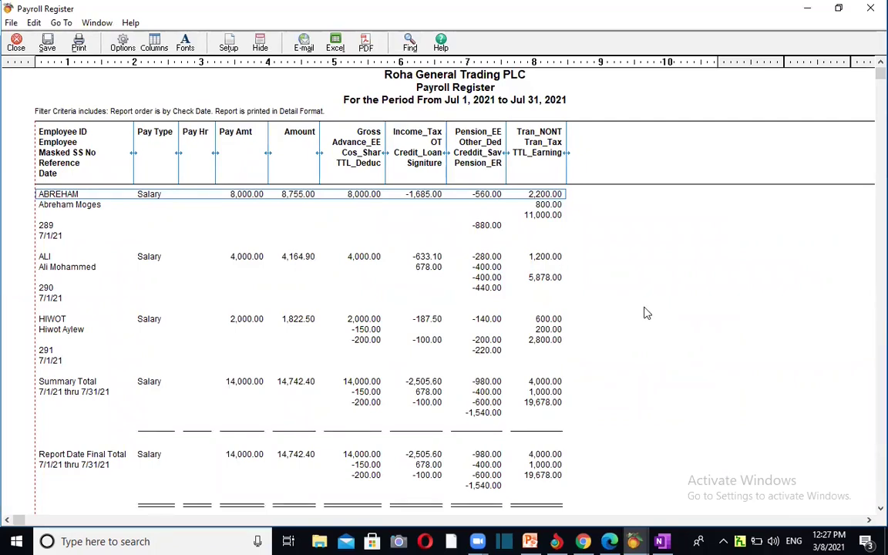
Remove all columns from the Payroll Register report.
{"action": "left_click", "coordinate": [158, 48]}
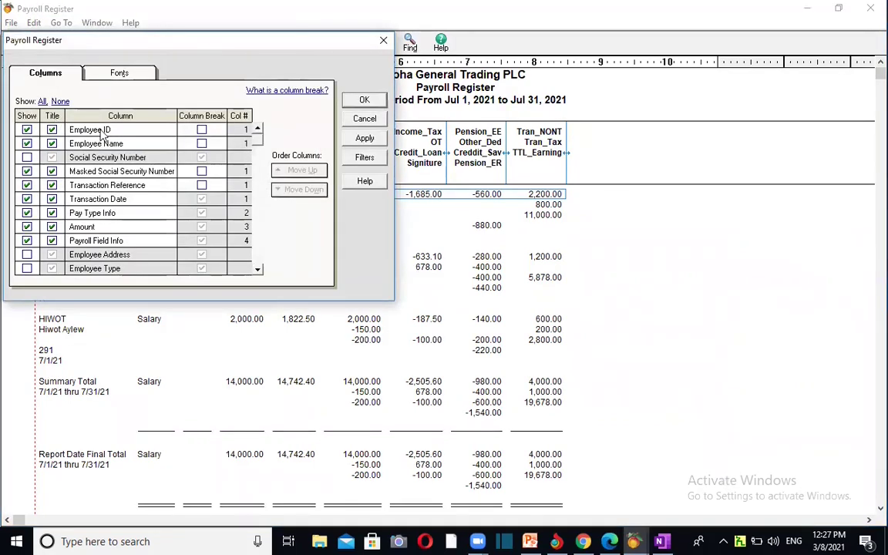
{"action": "left_click", "coordinate": [59, 102]}
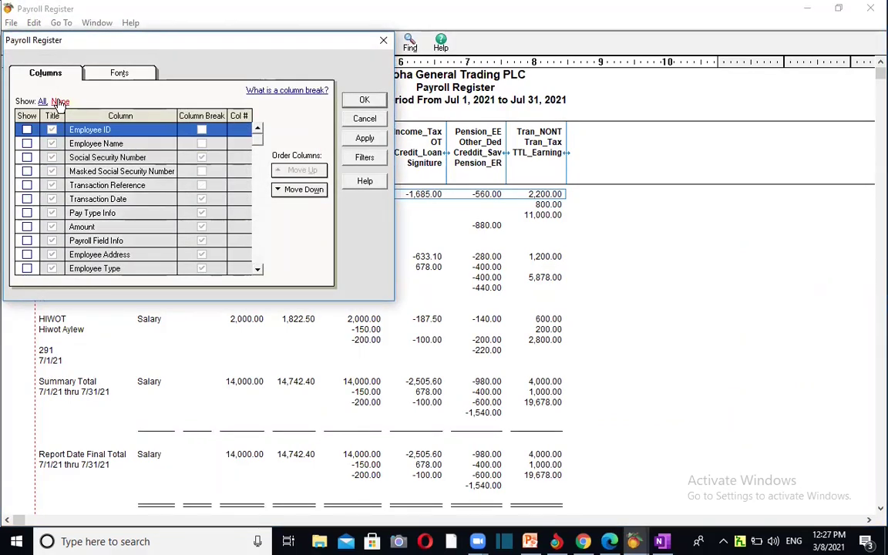
{"action": "left_click", "coordinate": [363, 102]}
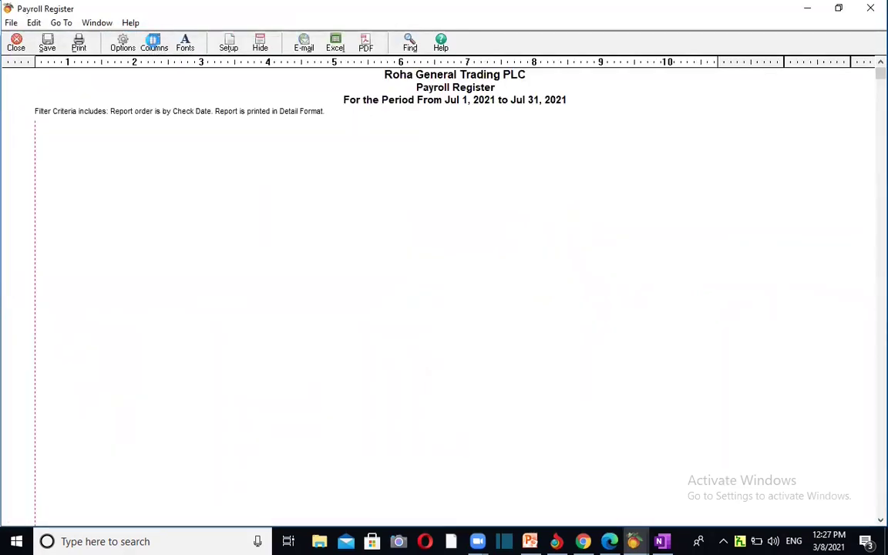
Hide the Filter Settings section in the report's header through the font settings.
{"action": "left_click", "coordinate": [154, 47]}
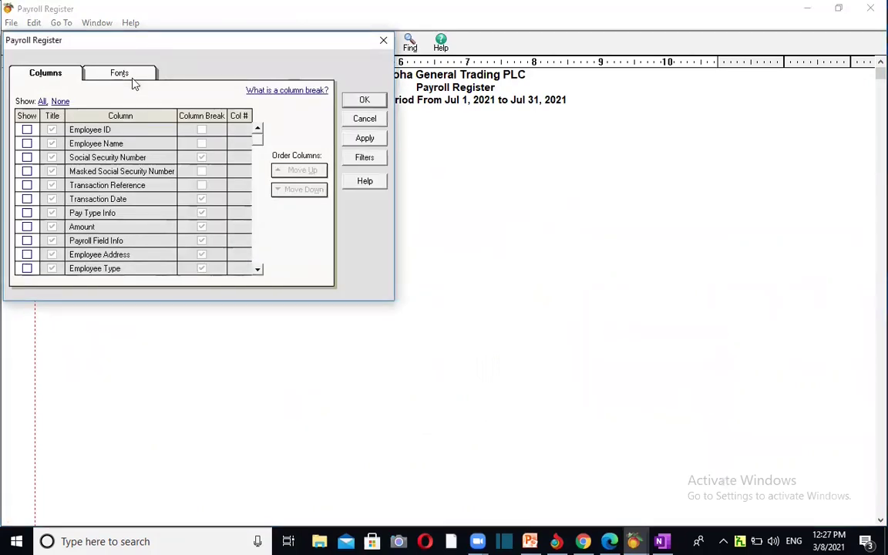
{"action": "left_click", "coordinate": [131, 77]}
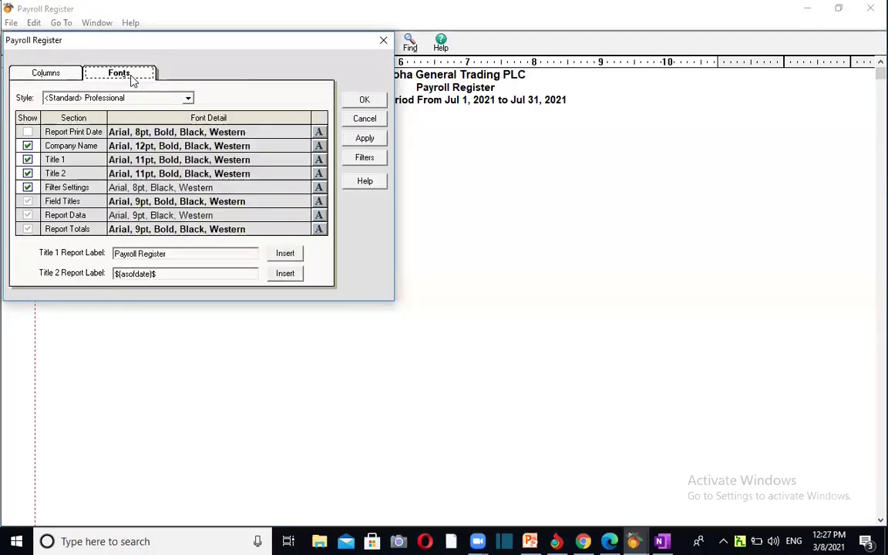
{"action": "left_click", "coordinate": [27, 188]}
{"action": "left_click", "coordinate": [354, 100]}
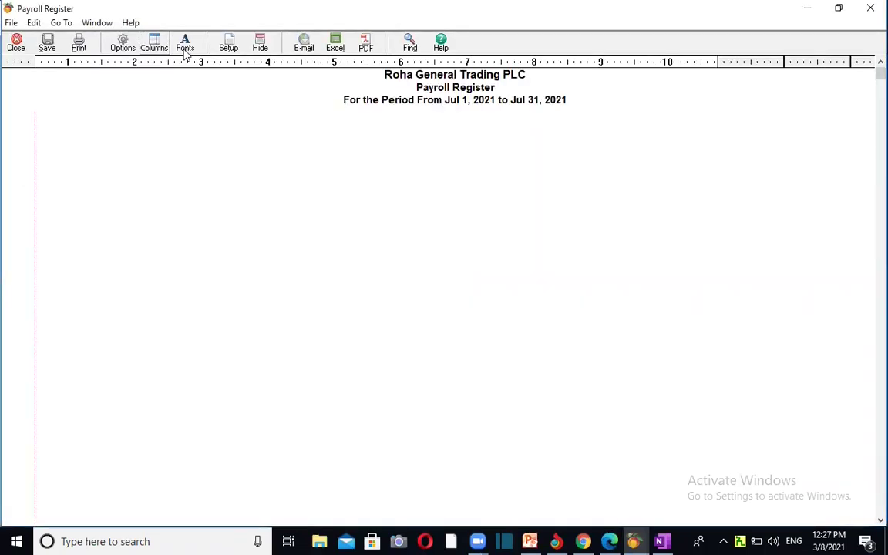
Show the Employee Name column in the report and place it first, above Employee ID in the column order.
{"action": "left_click", "coordinate": [153, 43]}
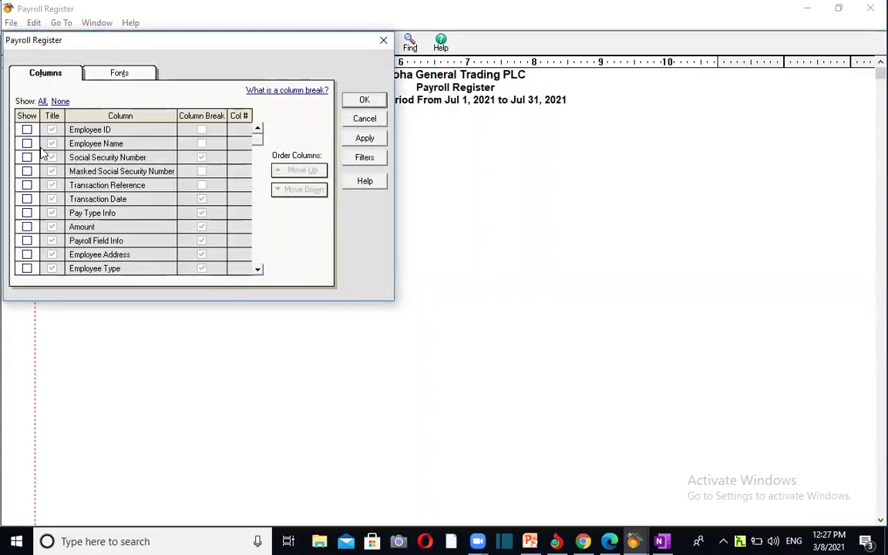
{"action": "left_click", "coordinate": [27, 143]}
{"action": "left_click", "coordinate": [306, 170]}
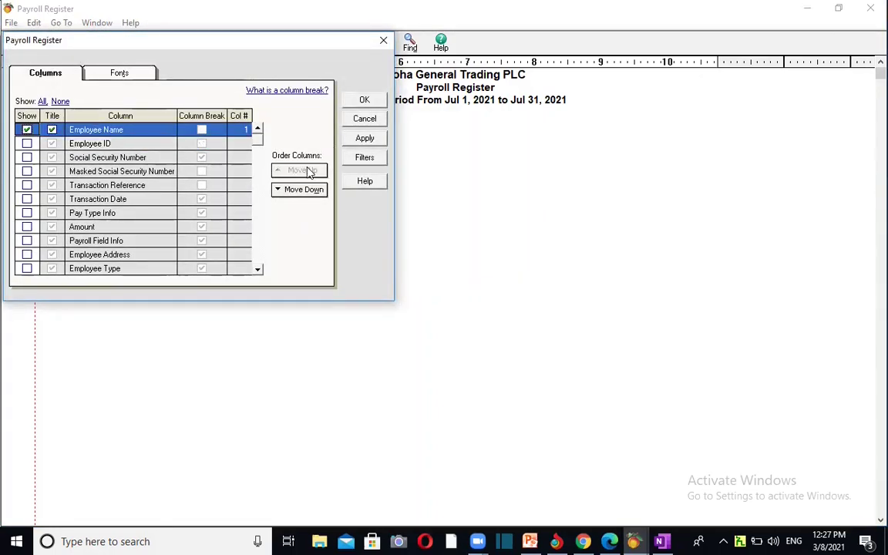
{"action": "left_click", "coordinate": [365, 100]}
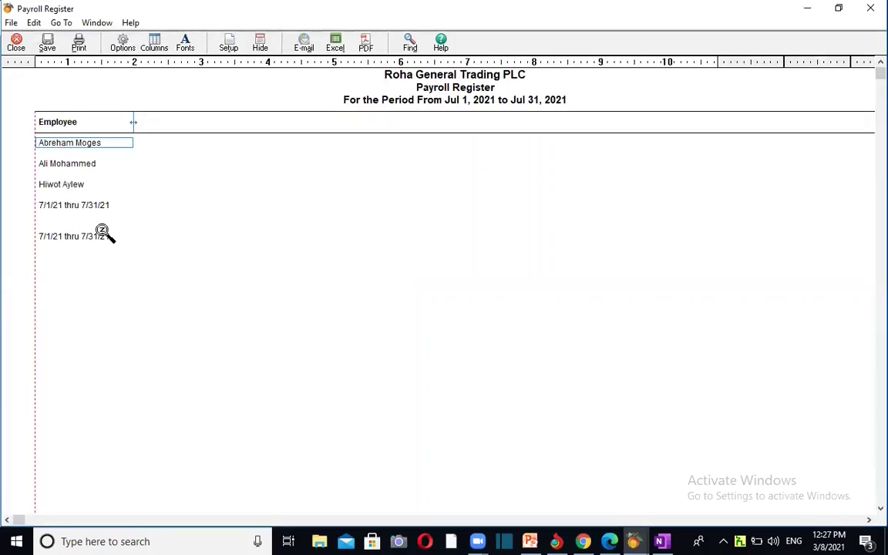
Add the Gross column to the report, ordered directly after Employee Name, and apply the column settings.
{"action": "left_click", "coordinate": [151, 44]}
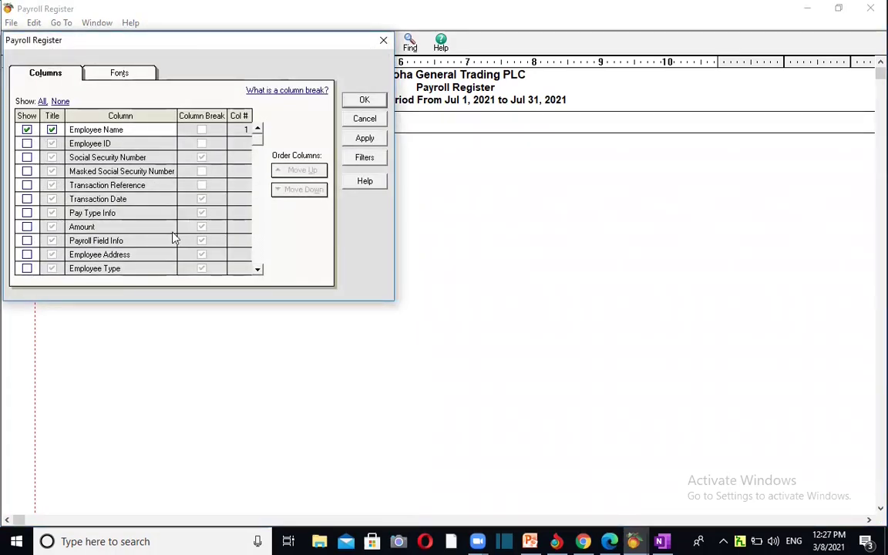
{"action": "left_click", "coordinate": [257, 269]}
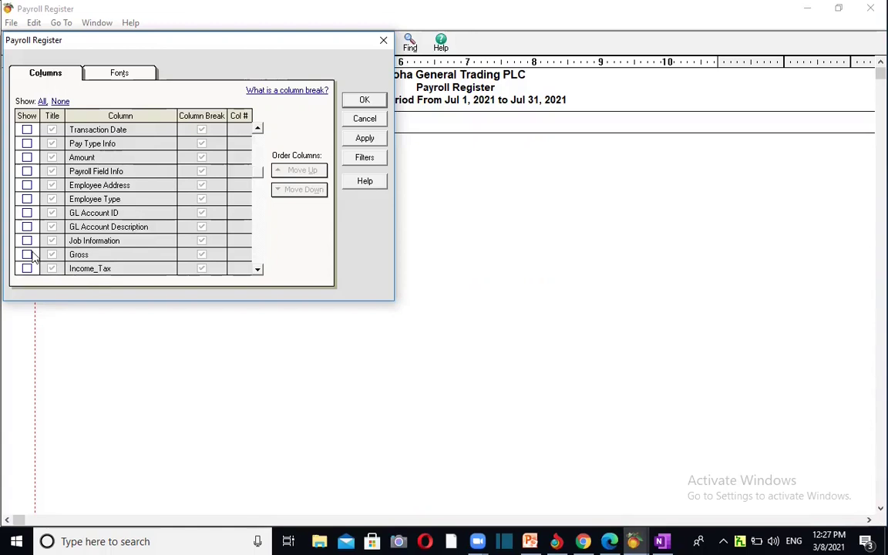
{"action": "left_click", "coordinate": [27, 254]}
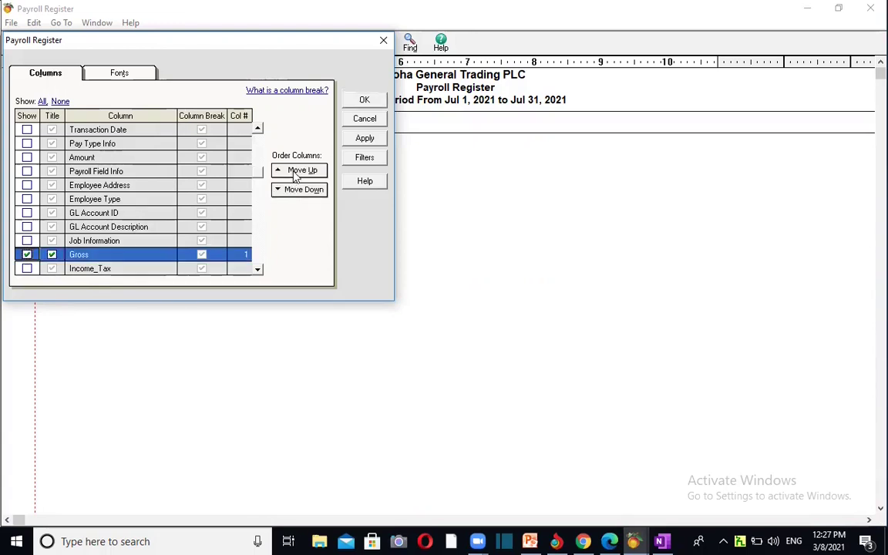
{"action": "left_click_drag", "start_coordinate": [295, 175], "coordinate": [295, 176]}
{"action": "left_click", "coordinate": [299, 190]}
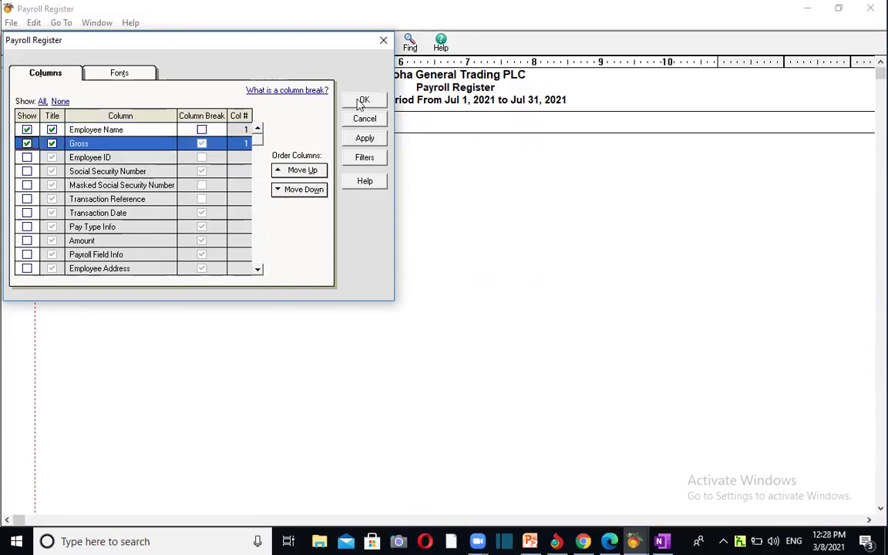
{"action": "key", "text": "Return"}
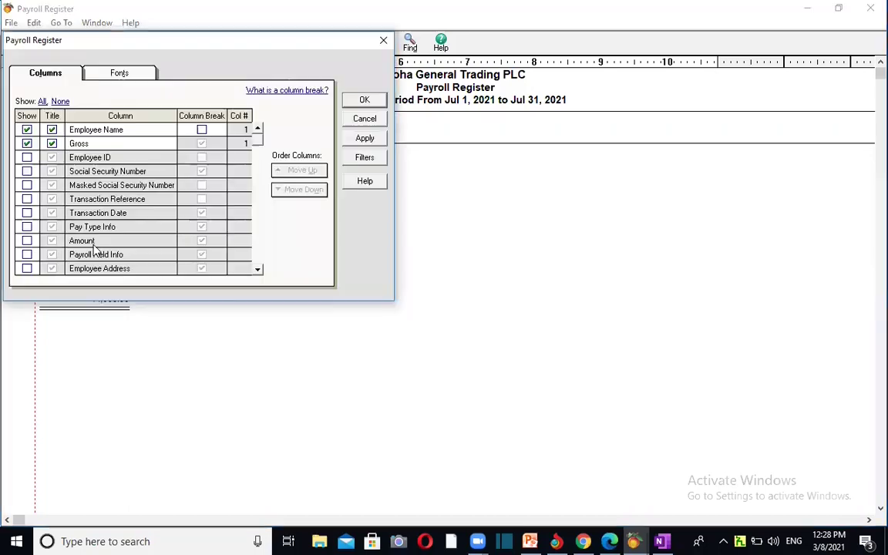
Show the Tran_Tax column and order it directly after Gross as column 2.
{"action": "left_click", "coordinate": [260, 272]}
{"action": "left_click", "coordinate": [260, 272]}
{"action": "scroll", "coordinate": [260, 275], "scroll_direction": "down", "scroll_amount": 2}
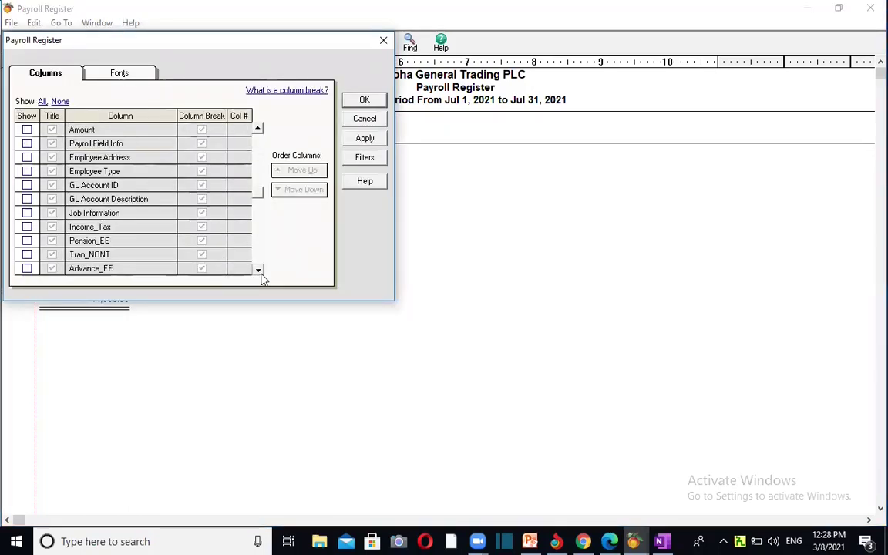
{"action": "scroll", "coordinate": [85, 274], "scroll_direction": "down", "scroll_amount": 1}
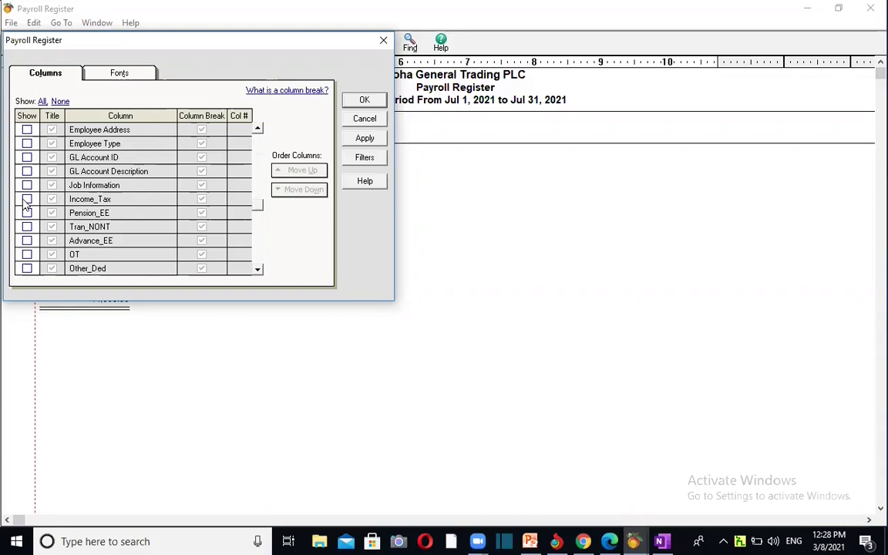
{"action": "double_click", "coordinate": [256, 270]}
{"action": "scroll", "coordinate": [31, 246], "scroll_direction": "down", "scroll_amount": 1}
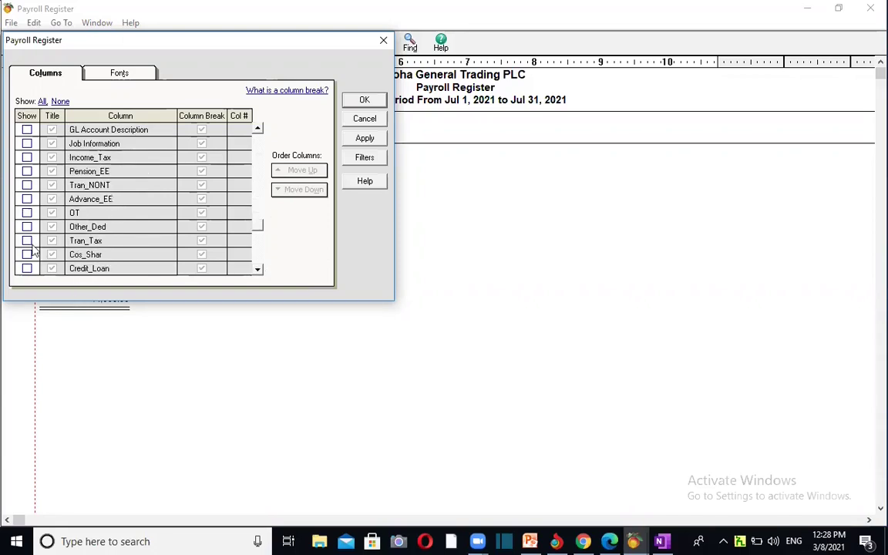
{"action": "left_click", "coordinate": [85, 241]}
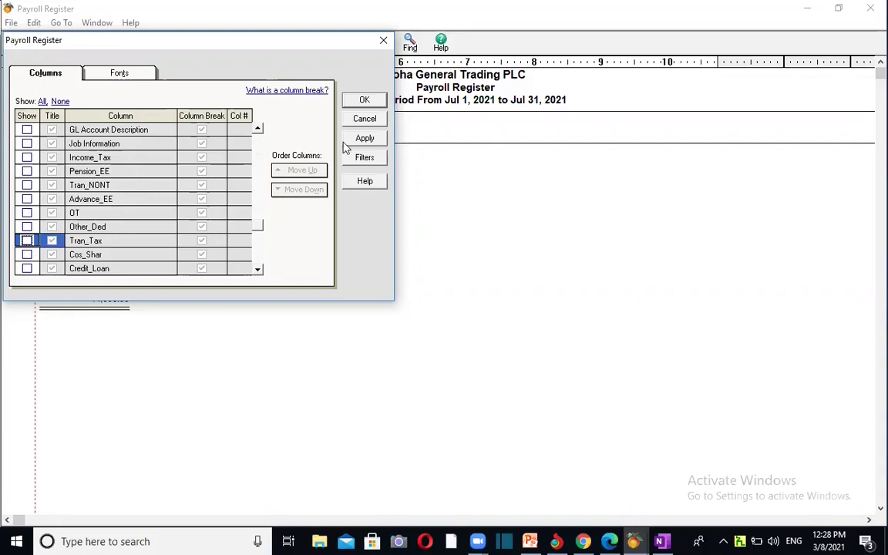
{"action": "left_click", "coordinate": [306, 172]}
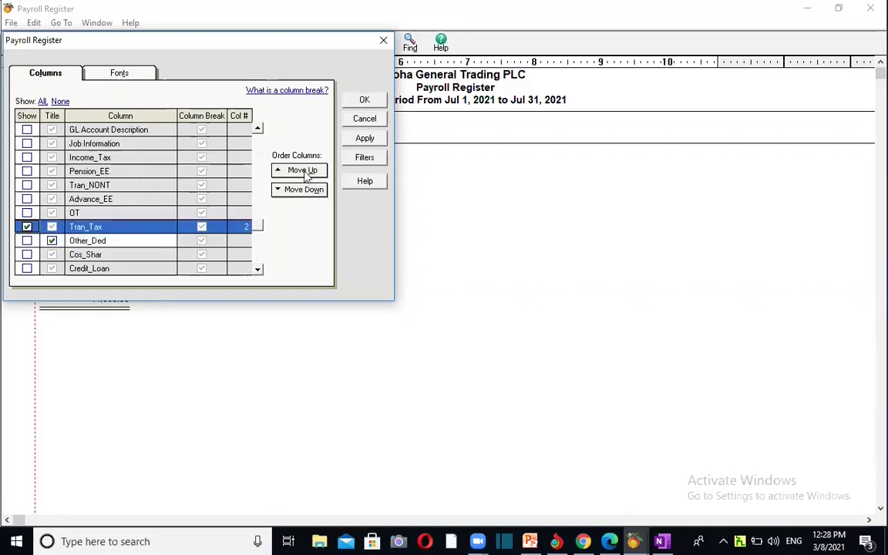
{"action": "left_click", "coordinate": [306, 173]}
{"action": "left_click", "coordinate": [306, 171]}
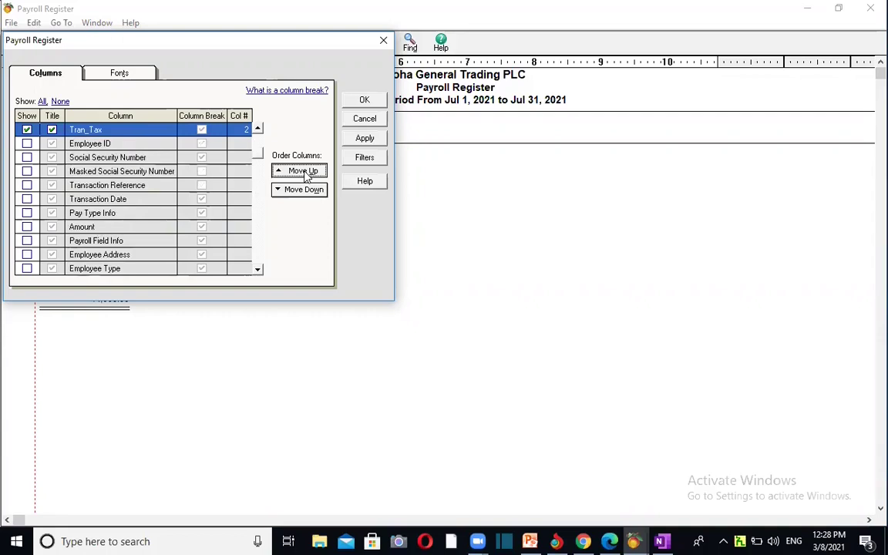
{"action": "left_click", "coordinate": [306, 171]}
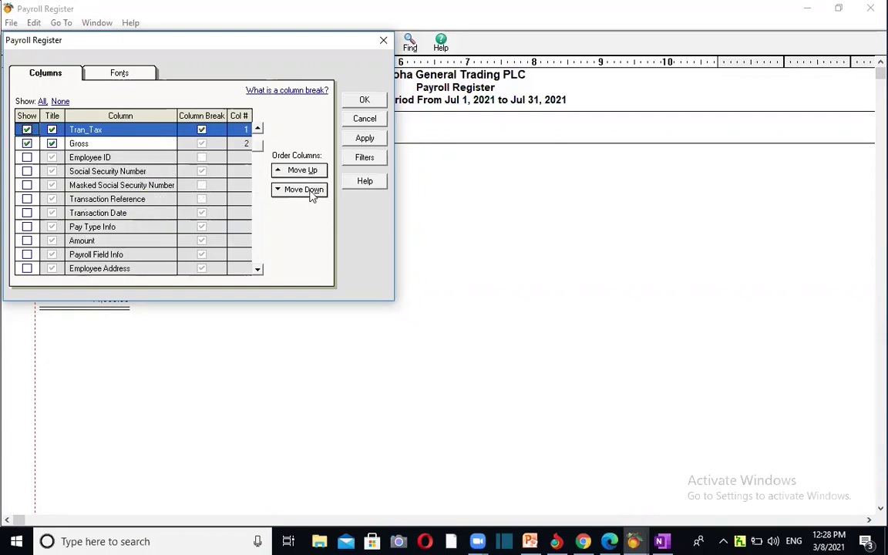
{"action": "left_click", "coordinate": [312, 194]}
{"action": "left_click", "coordinate": [312, 195]}
{"action": "left_click", "coordinate": [312, 174]}
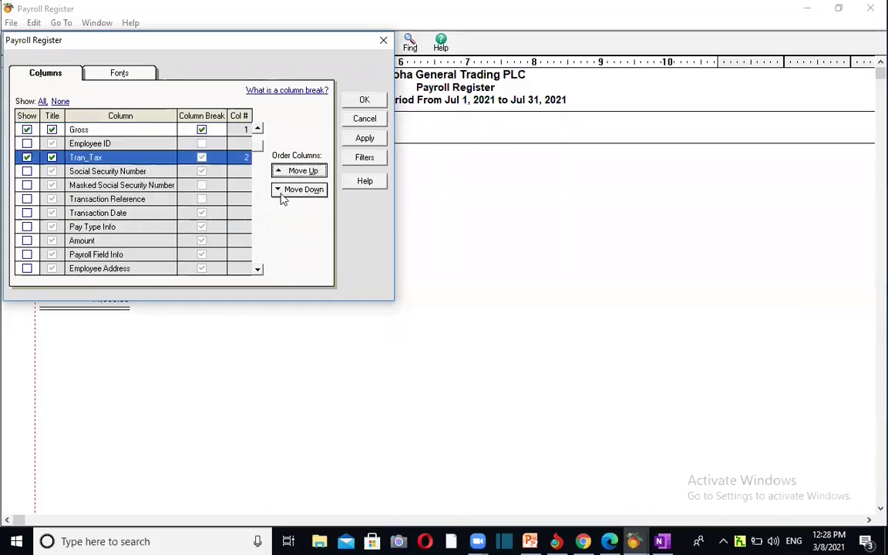
Show the OT column and order it directly after Tran_Tax as column 3.
{"action": "left_click", "coordinate": [258, 269]}
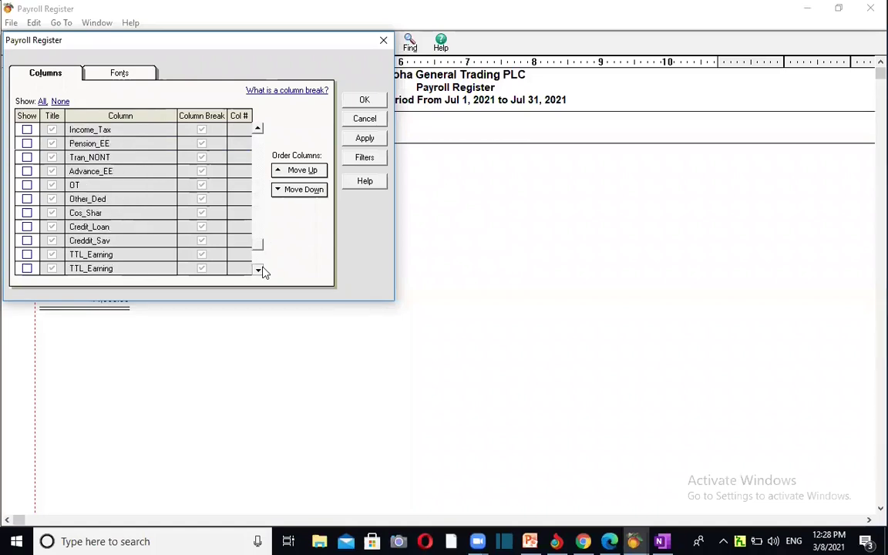
{"action": "left_click", "coordinate": [27, 185]}
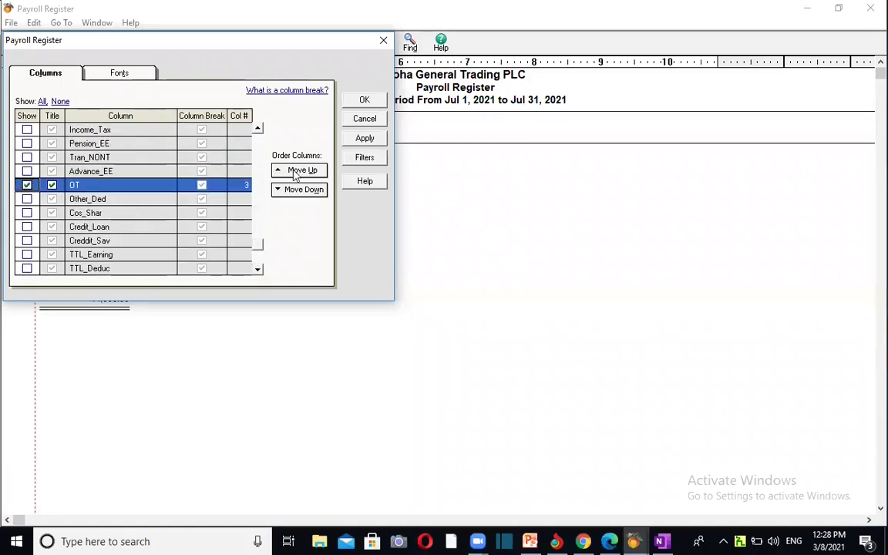
{"action": "left_click", "coordinate": [294, 172]}
{"action": "left_click", "coordinate": [293, 172]}
{"action": "left_click", "coordinate": [293, 173]}
{"action": "left_click", "coordinate": [294, 173]}
{"action": "left_click", "coordinate": [293, 172]}
{"action": "left_click", "coordinate": [294, 175]}
{"action": "left_click", "coordinate": [293, 175]}
{"action": "left_click", "coordinate": [293, 175]}
{"action": "left_click", "coordinate": [293, 175]}
{"action": "left_click", "coordinate": [293, 175]}
{"action": "left_click", "coordinate": [294, 175]}
{"action": "left_click", "coordinate": [293, 175]}
{"action": "left_click", "coordinate": [294, 175]}
{"action": "left_click", "coordinate": [293, 172]}
{"action": "left_click", "coordinate": [294, 172]}
{"action": "left_click", "coordinate": [294, 173]}
{"action": "left_click", "coordinate": [293, 172]}
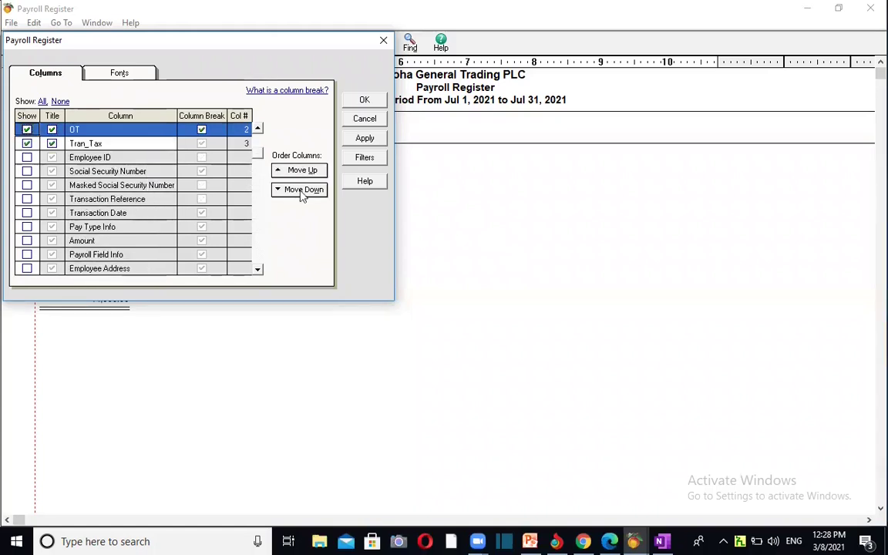
{"action": "left_click", "coordinate": [301, 191]}
{"action": "left_click", "coordinate": [302, 193]}
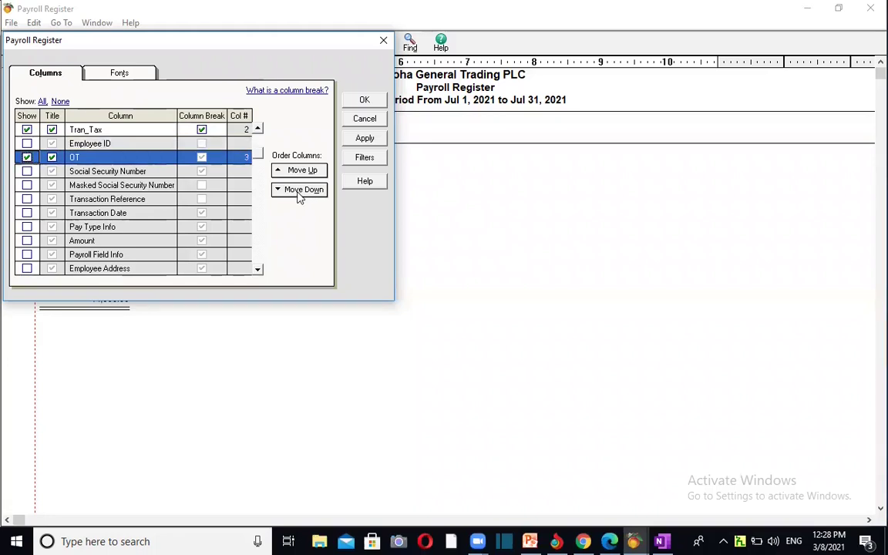
{"action": "left_click", "coordinate": [298, 172]}
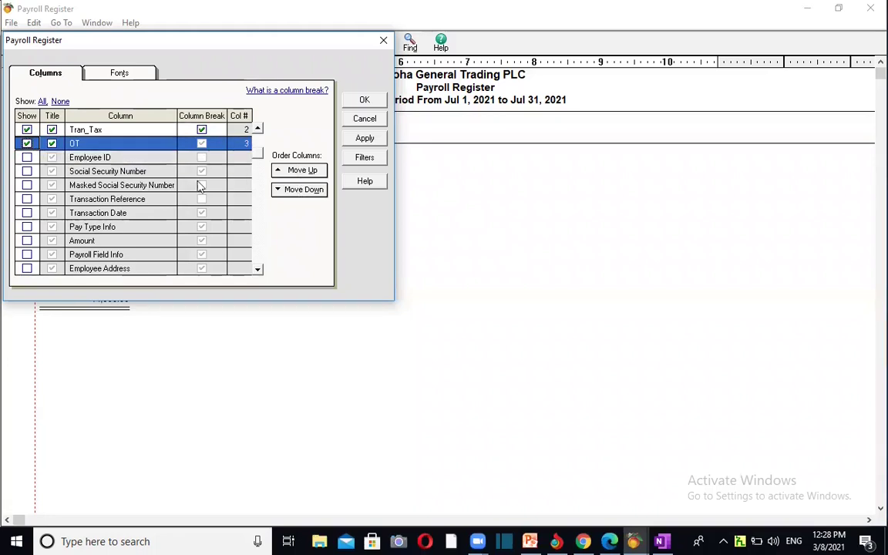
Show the Tran_NONT column, order it directly after OT as column 4, and apply the column settings.
{"action": "left_click", "coordinate": [257, 269]}
{"action": "left_click", "coordinate": [257, 270]}
{"action": "left_click", "coordinate": [258, 270]}
{"action": "left_click", "coordinate": [257, 270]}
{"action": "left_click", "coordinate": [258, 270]}
{"action": "left_click", "coordinate": [258, 269]}
{"action": "left_click", "coordinate": [257, 270]}
{"action": "left_click", "coordinate": [257, 269]}
{"action": "left_click", "coordinate": [258, 270]}
{"action": "left_click", "coordinate": [257, 270]}
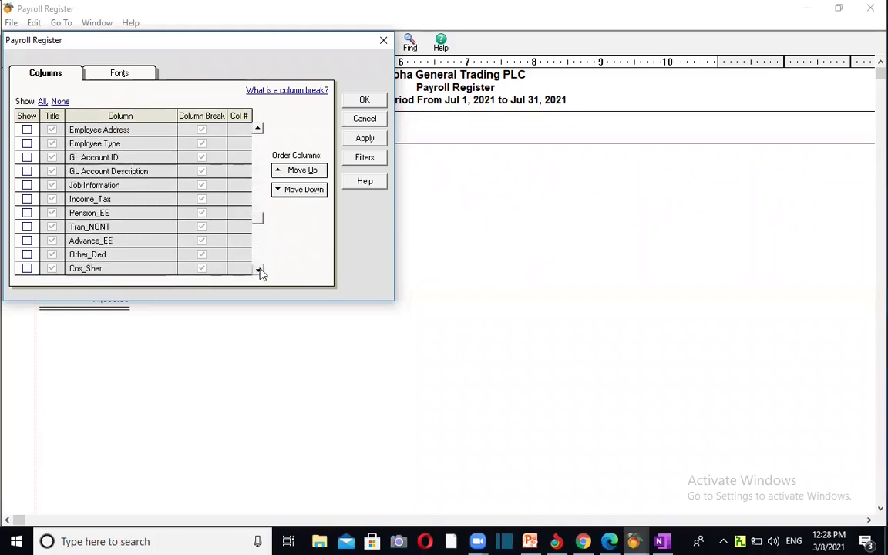
{"action": "left_click", "coordinate": [27, 227]}
{"action": "left_click", "coordinate": [308, 173]}
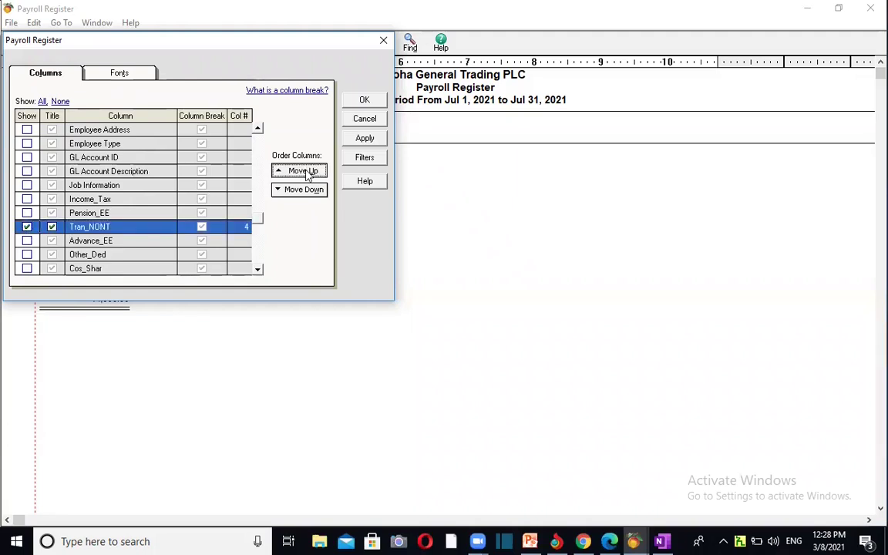
{"action": "left_click", "coordinate": [307, 172]}
{"action": "left_click", "coordinate": [307, 173]}
{"action": "left_click", "coordinate": [307, 172]}
{"action": "left_click", "coordinate": [308, 173]}
{"action": "left_click", "coordinate": [308, 172]}
{"action": "left_click", "coordinate": [312, 191]}
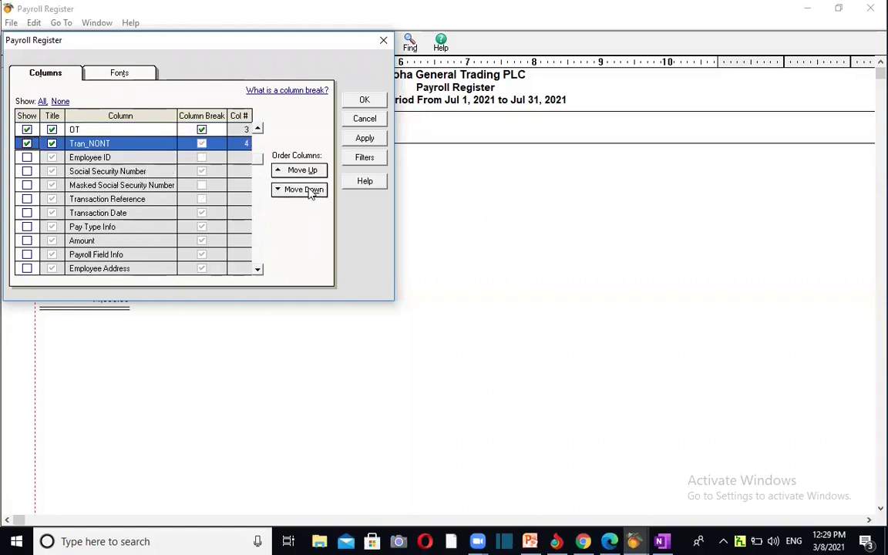
{"action": "left_click", "coordinate": [309, 189]}
{"action": "left_click", "coordinate": [311, 173]}
{"action": "left_click", "coordinate": [366, 100]}
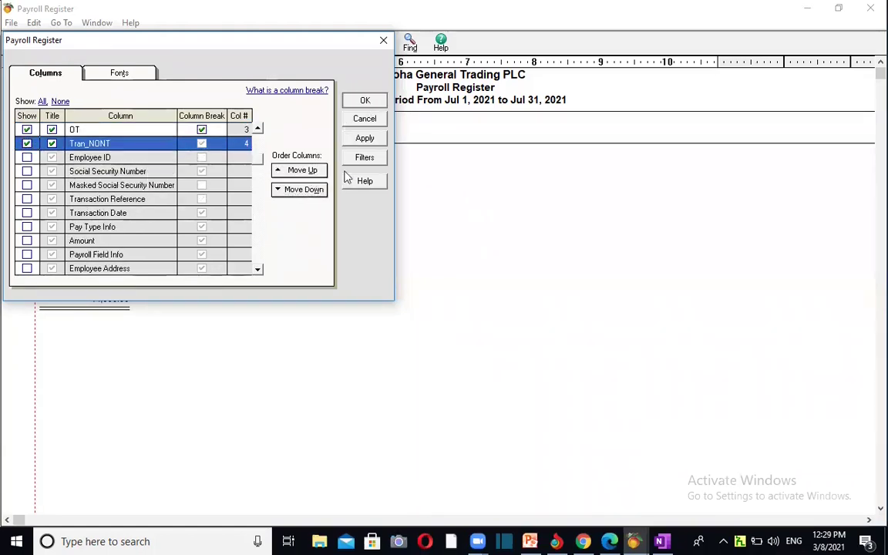
{"action": "key", "text": "Return"}
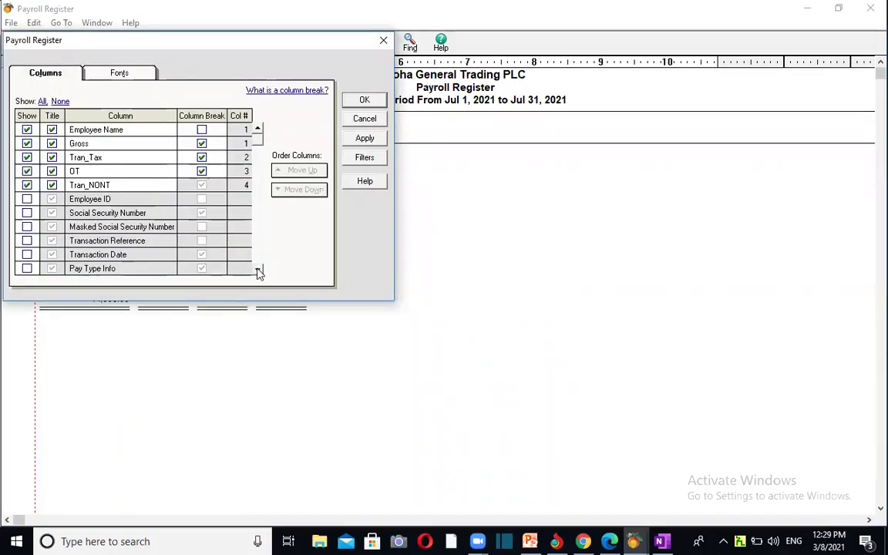
Show the Income_Tax column and order it directly after Tran_NONT as column 5.
{"action": "left_click", "coordinate": [258, 271]}
{"action": "left_click", "coordinate": [258, 271]}
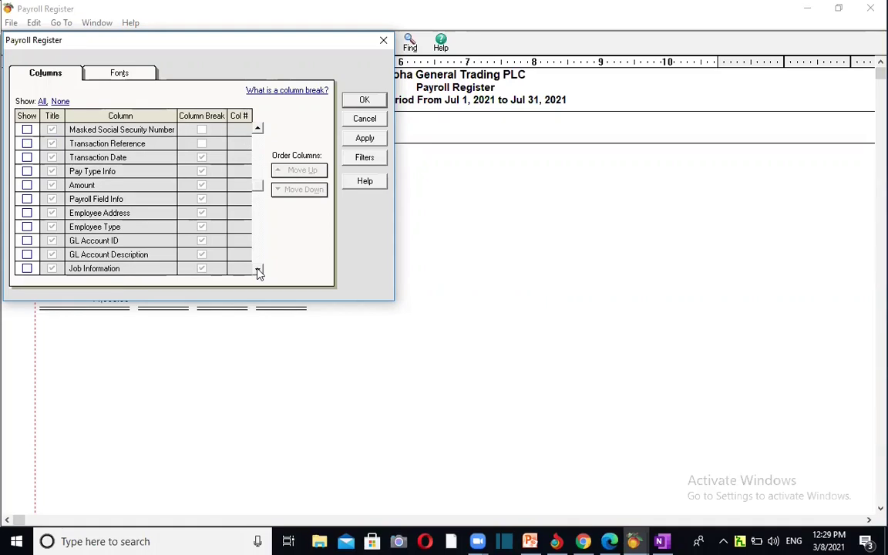
{"action": "left_click", "coordinate": [258, 271]}
{"action": "left_click", "coordinate": [27, 255]}
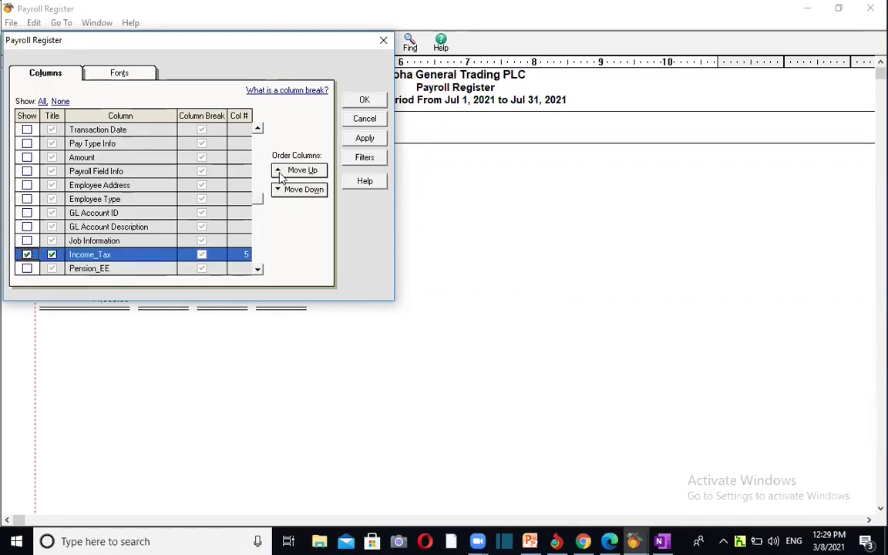
{"action": "left_click", "coordinate": [280, 175]}
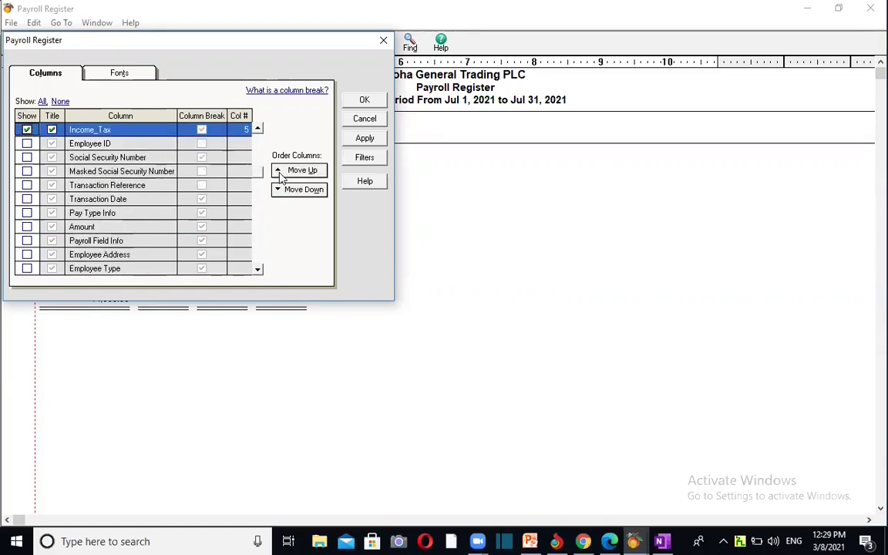
{"action": "left_click", "coordinate": [282, 174]}
{"action": "left_click", "coordinate": [282, 174]}
{"action": "left_click", "coordinate": [284, 191]}
{"action": "left_click", "coordinate": [283, 191]}
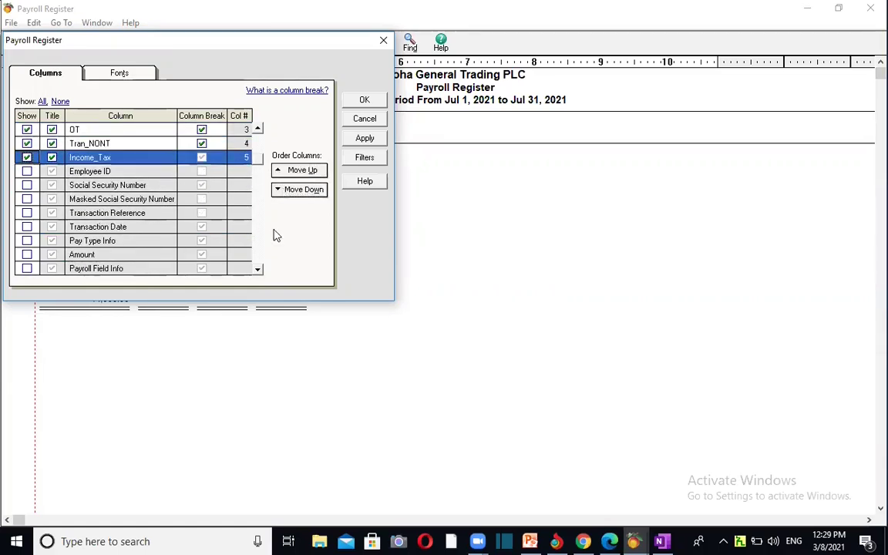
Show the Pension_EE column and order it directly after Income_Tax as column 6.
{"action": "left_click", "coordinate": [258, 270]}
{"action": "left_click", "coordinate": [257, 271]}
{"action": "left_click", "coordinate": [257, 271]}
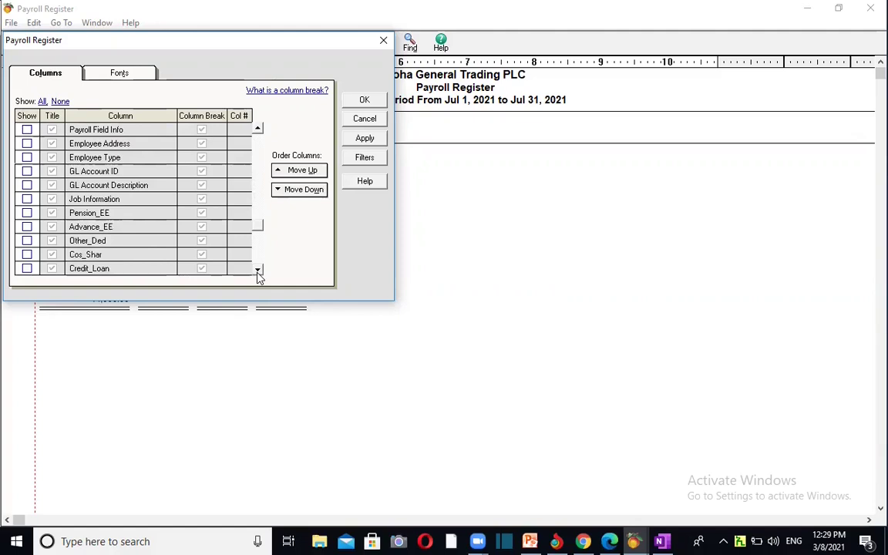
{"action": "left_click", "coordinate": [28, 213]}
{"action": "left_click", "coordinate": [285, 171]}
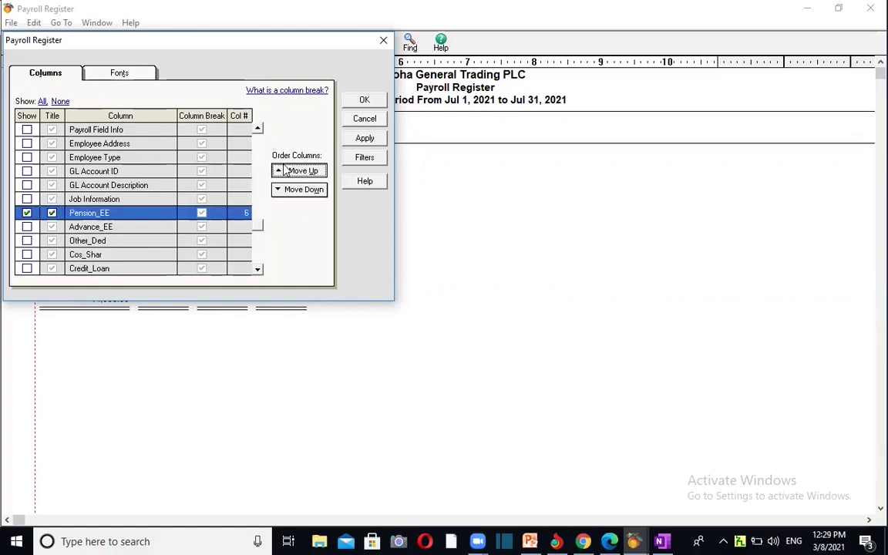
{"action": "left_click", "coordinate": [299, 171]}
{"action": "double_click", "coordinate": [299, 170]}
{"action": "double_click", "coordinate": [299, 171]}
{"action": "double_click", "coordinate": [299, 170]}
{"action": "left_click", "coordinate": [299, 171]}
{"action": "left_click", "coordinate": [299, 170]}
{"action": "left_click", "coordinate": [285, 170]}
{"action": "left_click", "coordinate": [285, 170]}
{"action": "double_click", "coordinate": [285, 170]}
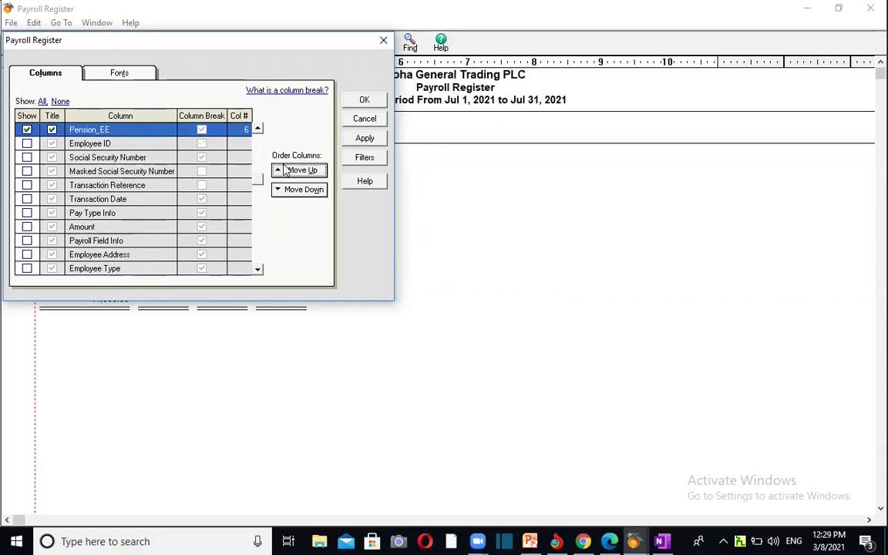
{"action": "left_click", "coordinate": [285, 170]}
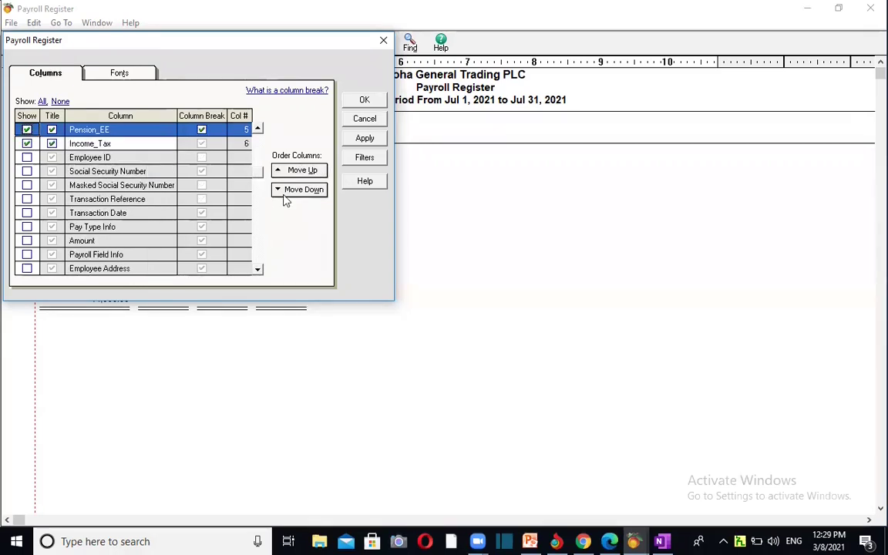
{"action": "left_click", "coordinate": [293, 190]}
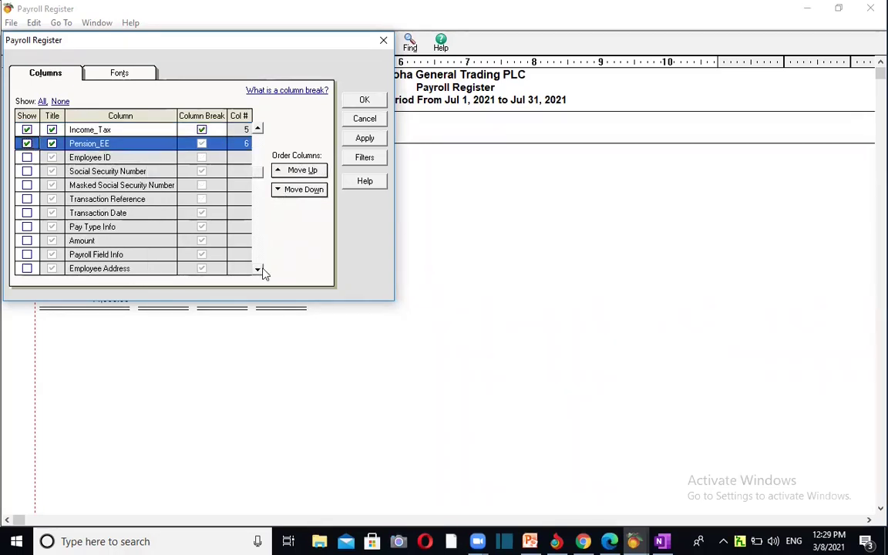
Show the Advance_EE column and order it directly after Pension_EE as column 7.
{"action": "double_click", "coordinate": [259, 272]}
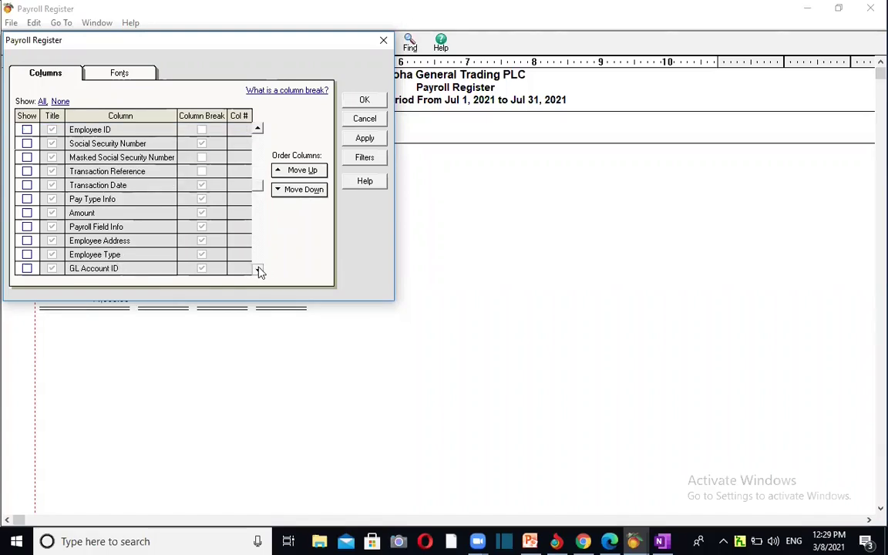
{"action": "left_click", "coordinate": [259, 270]}
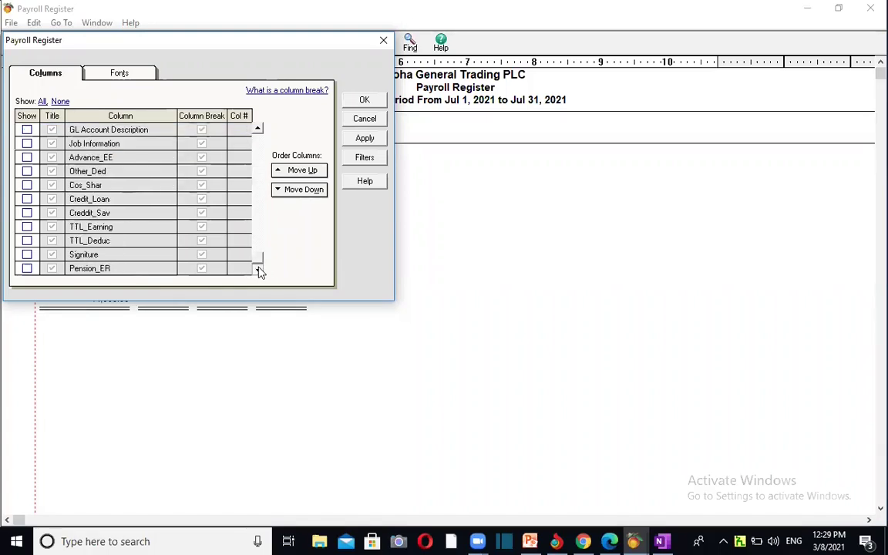
{"action": "left_click", "coordinate": [28, 158]}
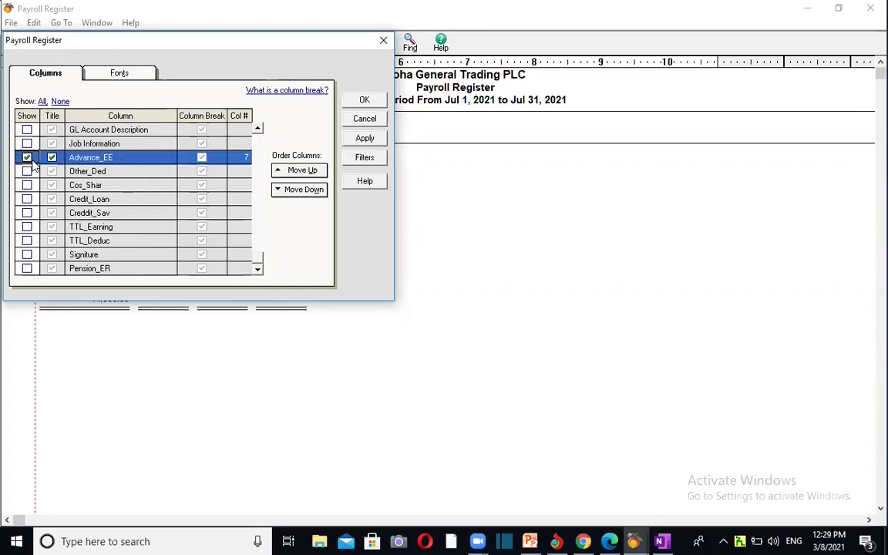
{"action": "left_click", "coordinate": [301, 174]}
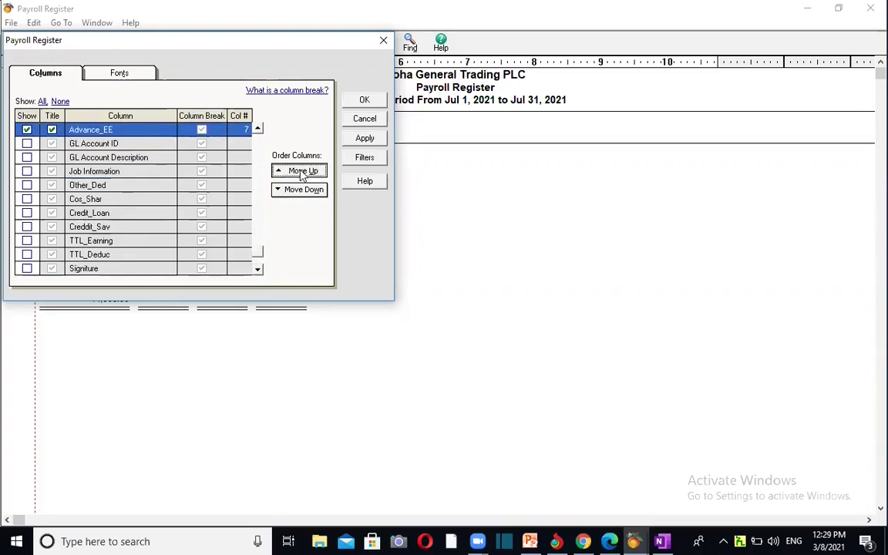
{"action": "left_click", "coordinate": [301, 174]}
{"action": "left_click", "coordinate": [301, 174]}
{"action": "left_click", "coordinate": [301, 175]}
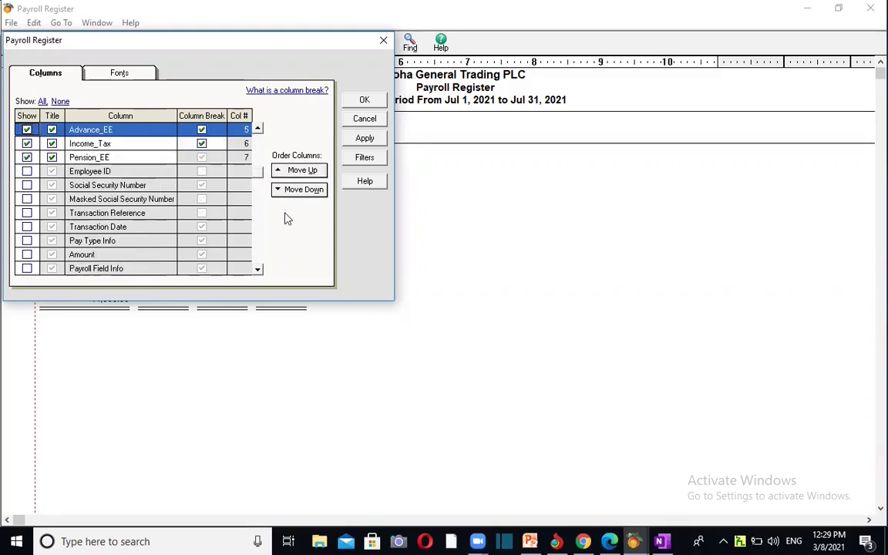
{"action": "left_click", "coordinate": [291, 187]}
{"action": "left_click", "coordinate": [291, 187]}
{"action": "left_click", "coordinate": [291, 188]}
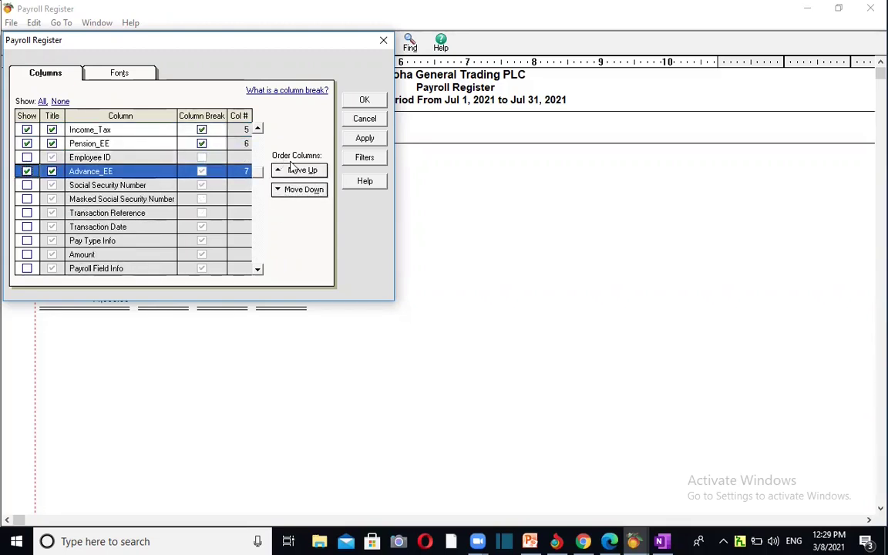
{"action": "left_click", "coordinate": [288, 172]}
Show the Other_Ded column and order it directly after Advance_EE as column 8.
{"action": "left_click", "coordinate": [257, 269]}
{"action": "left_click", "coordinate": [257, 269]}
{"action": "left_click", "coordinate": [257, 272]}
{"action": "left_click", "coordinate": [257, 271]}
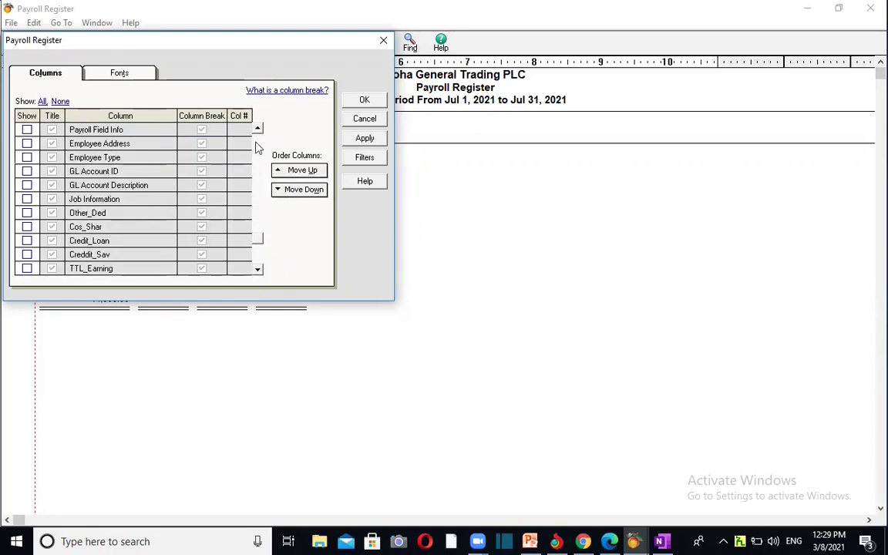
{"action": "left_click", "coordinate": [27, 213]}
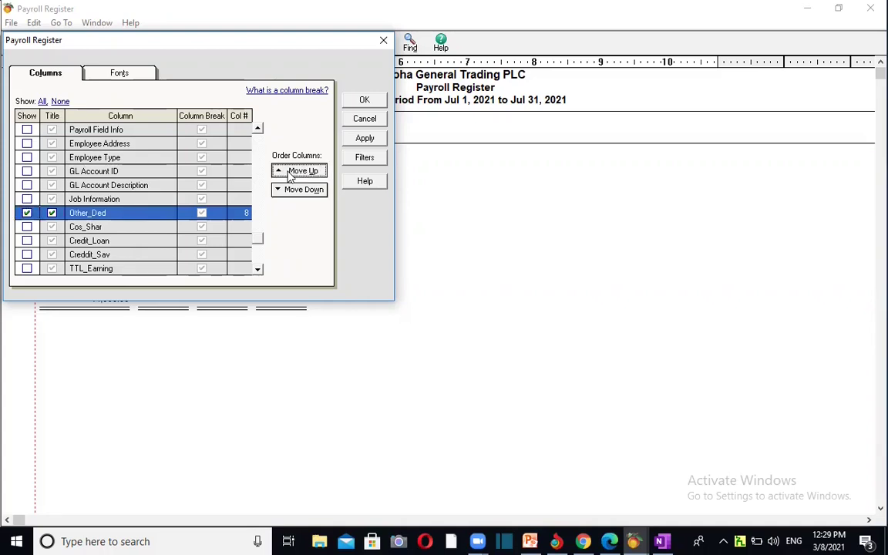
{"action": "left_click", "coordinate": [290, 171]}
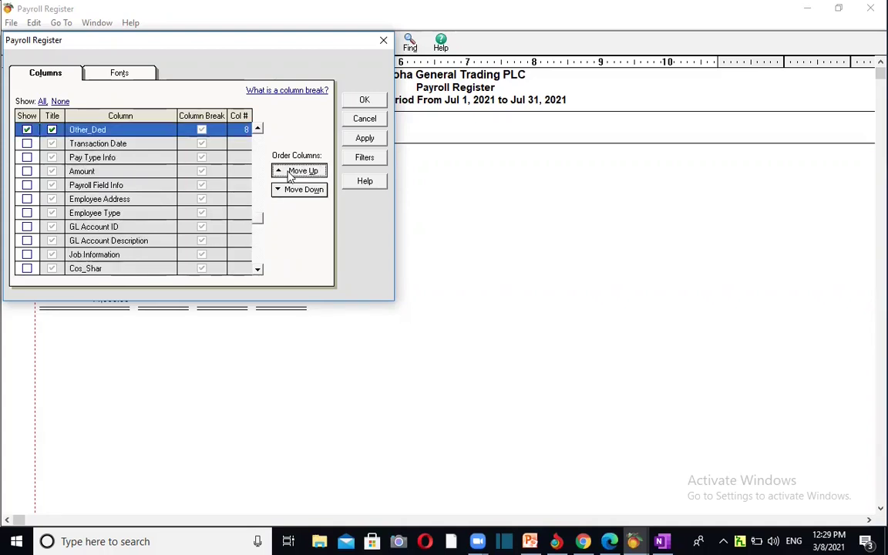
{"action": "left_click", "coordinate": [289, 176]}
{"action": "left_click", "coordinate": [296, 189]}
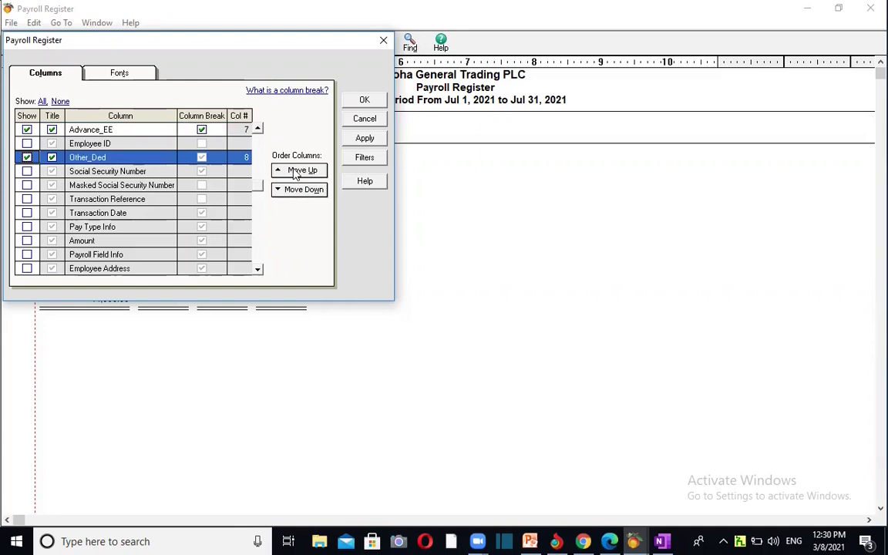
Show the Cos_Shar column and order it directly after Other_Ded as column 9.
{"action": "scroll", "coordinate": [260, 276], "scroll_direction": "down", "scroll_amount": 2}
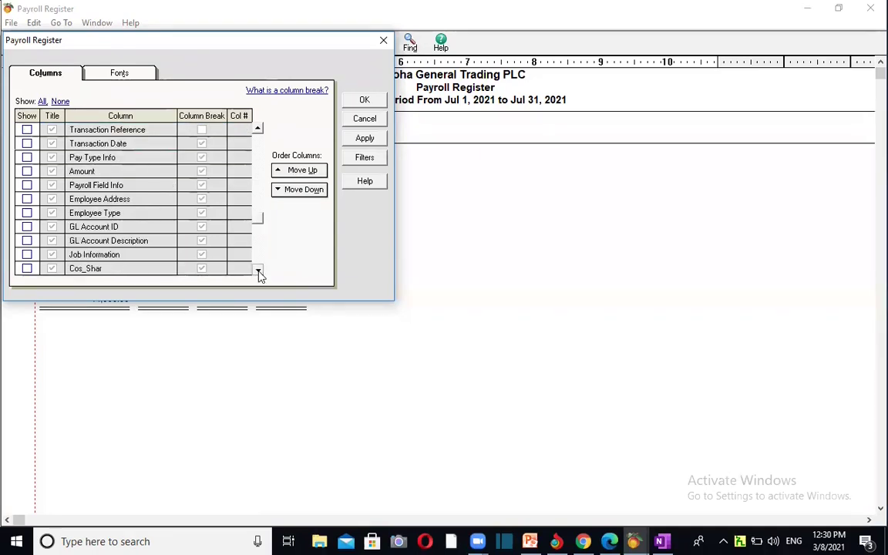
{"action": "scroll", "coordinate": [27, 222], "scroll_direction": "down", "scroll_amount": 2}
{"action": "left_click", "coordinate": [295, 171]}
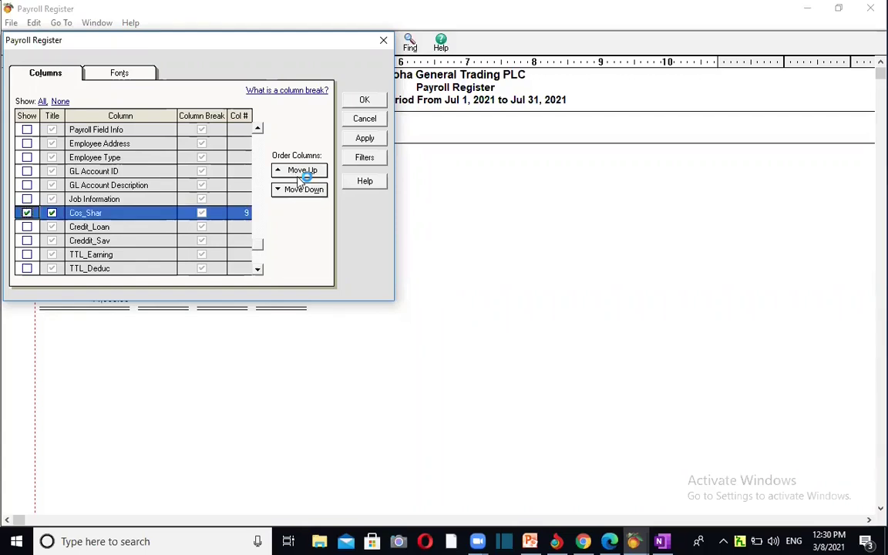
{"action": "left_click", "coordinate": [298, 178]}
{"action": "left_click", "coordinate": [299, 178]}
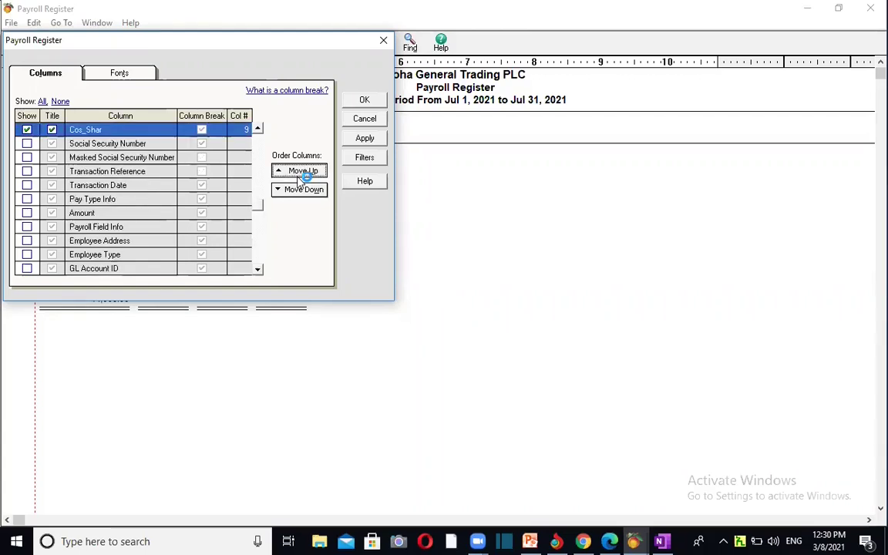
{"action": "left_click", "coordinate": [306, 198]}
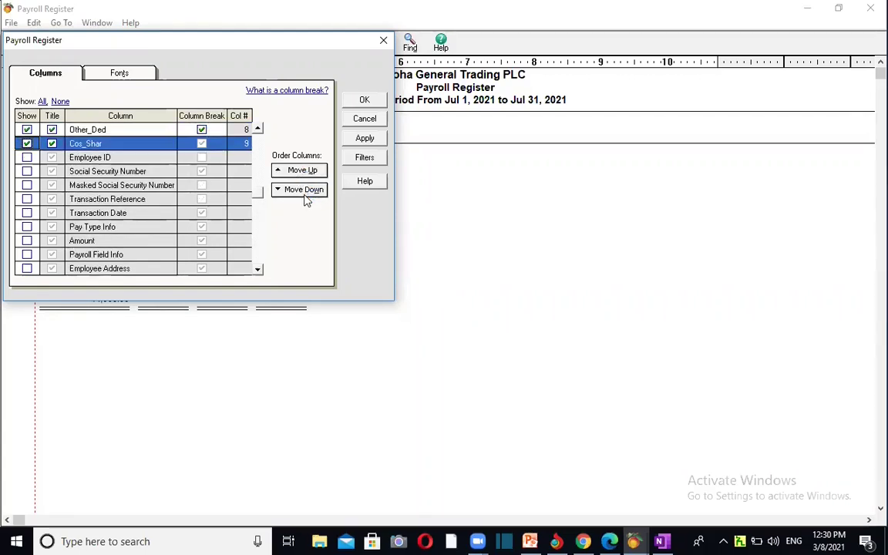
{"action": "left_click", "coordinate": [305, 193]}
{"action": "left_click", "coordinate": [301, 176]}
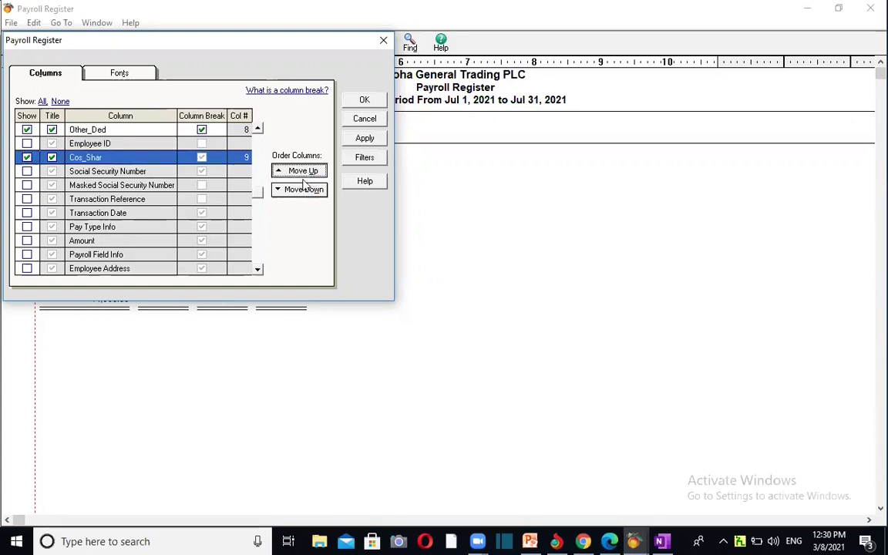
Show the Credit_Loan column and order it directly after Cos_Shar as column 10.
{"action": "scroll", "coordinate": [258, 273], "scroll_direction": "down", "scroll_amount": 3}
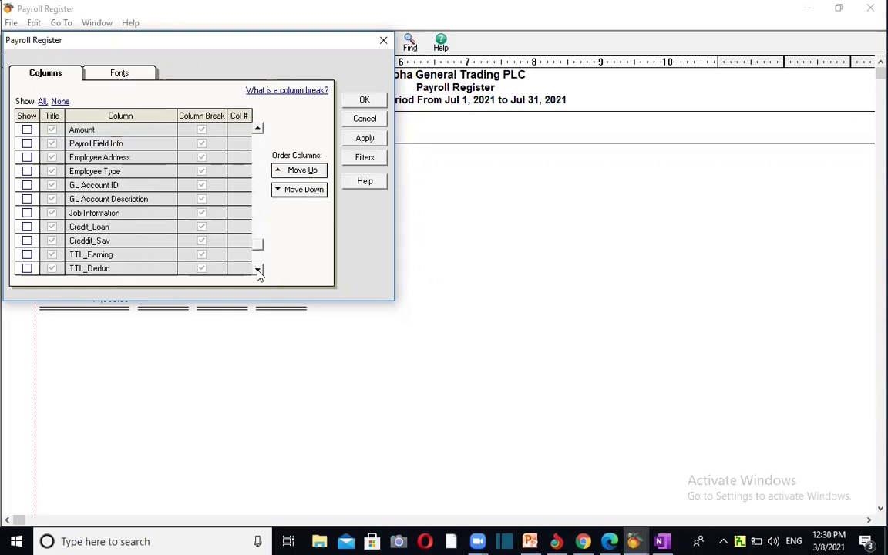
{"action": "left_click", "coordinate": [259, 270]}
{"action": "left_click", "coordinate": [27, 213]}
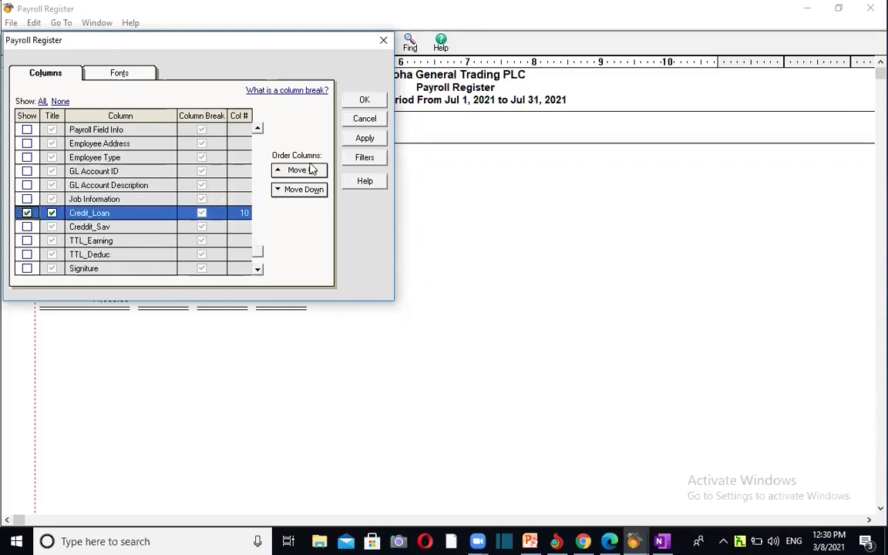
{"action": "left_click", "coordinate": [312, 170]}
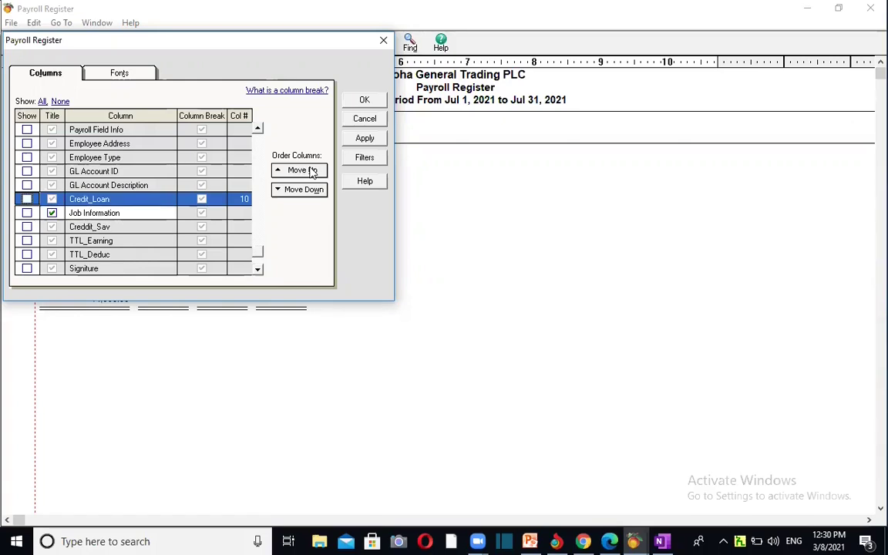
{"action": "left_click", "coordinate": [312, 170]}
{"action": "left_click", "coordinate": [311, 170]}
{"action": "left_click", "coordinate": [312, 170]}
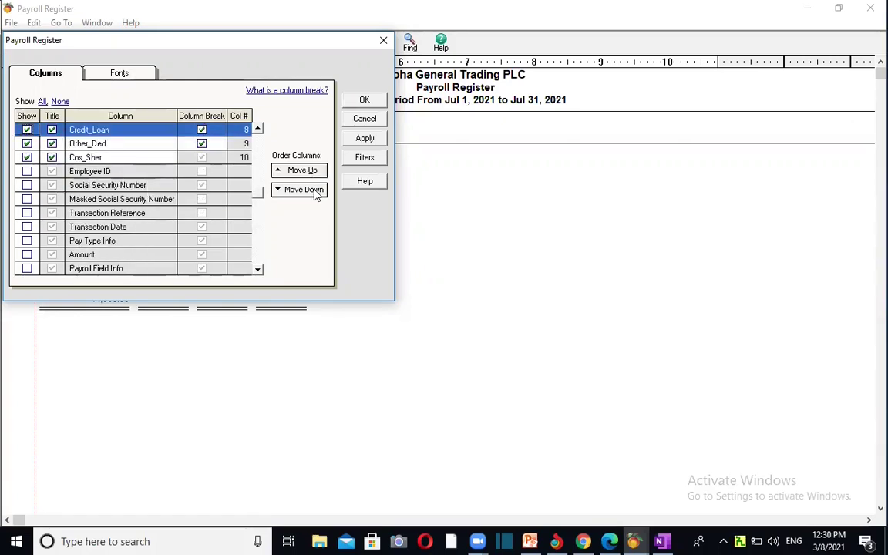
{"action": "left_click", "coordinate": [313, 191]}
{"action": "left_click", "coordinate": [314, 191]}
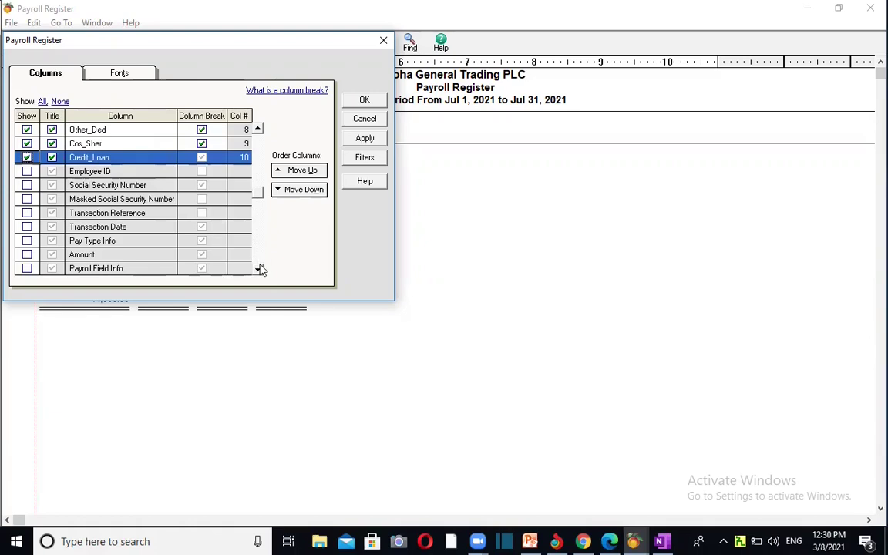
Show the Creddit_Sav column and order it directly after Credit_Loan as column 11.
{"action": "left_click", "coordinate": [259, 268]}
{"action": "left_click", "coordinate": [259, 268]}
{"action": "left_click", "coordinate": [258, 268]}
{"action": "left_click", "coordinate": [258, 268]}
{"action": "left_click", "coordinate": [258, 268]}
{"action": "left_click", "coordinate": [258, 269]}
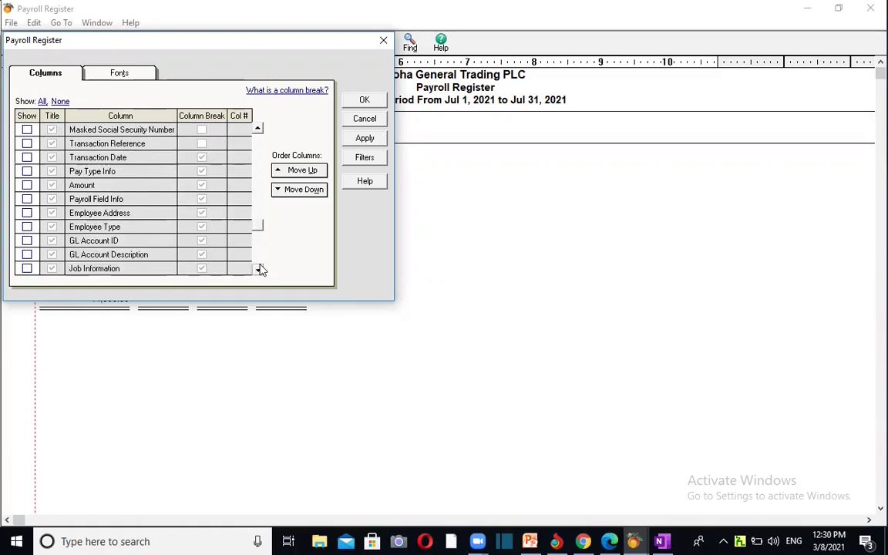
{"action": "left_click", "coordinate": [258, 268]}
{"action": "left_click", "coordinate": [259, 269]}
{"action": "left_click", "coordinate": [259, 268]}
{"action": "left_click", "coordinate": [259, 268]}
{"action": "left_click", "coordinate": [259, 268]}
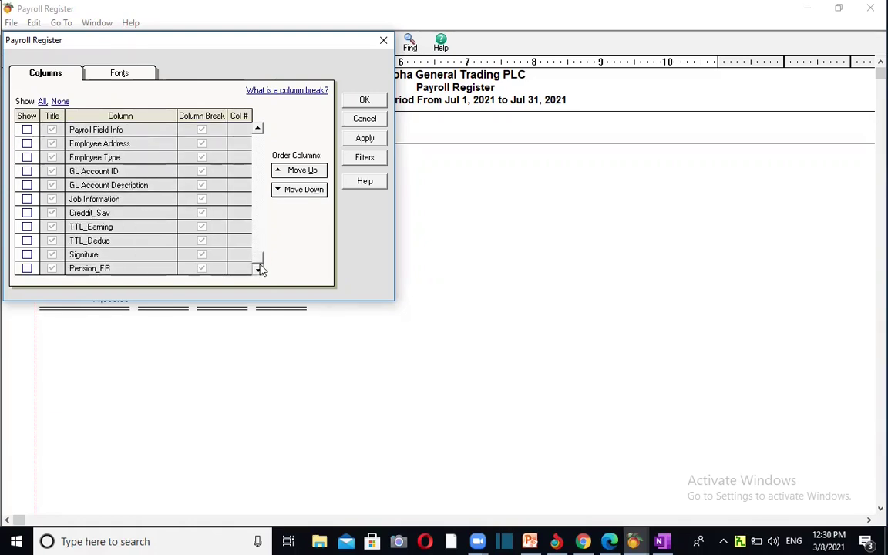
{"action": "left_click", "coordinate": [27, 214]}
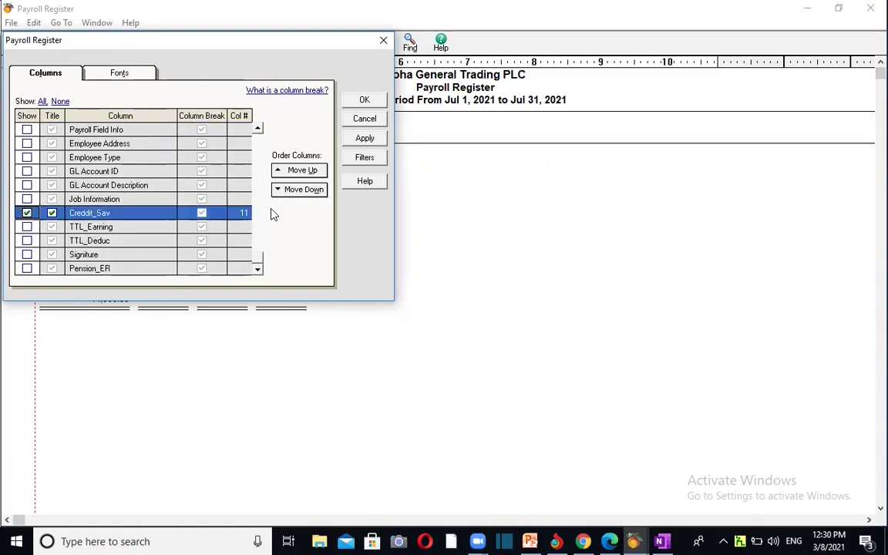
{"action": "left_click", "coordinate": [312, 170]}
{"action": "left_click", "coordinate": [315, 170]}
{"action": "left_click", "coordinate": [315, 170]}
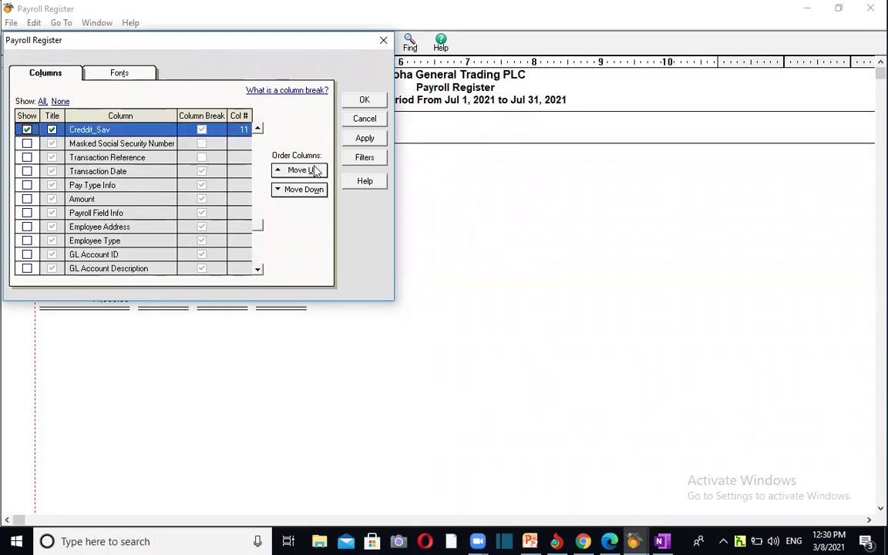
{"action": "left_click", "coordinate": [315, 171]}
{"action": "double_click", "coordinate": [312, 170]}
{"action": "double_click", "coordinate": [312, 171]}
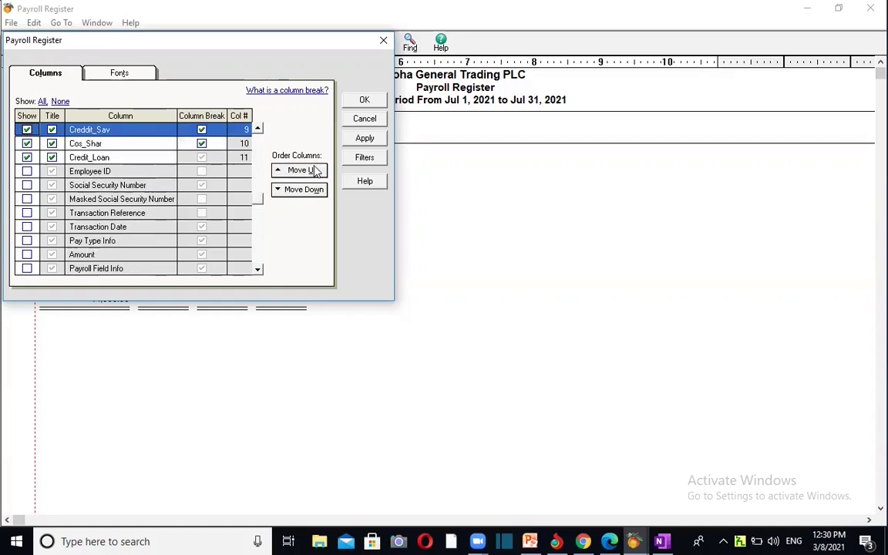
{"action": "double_click", "coordinate": [315, 194]}
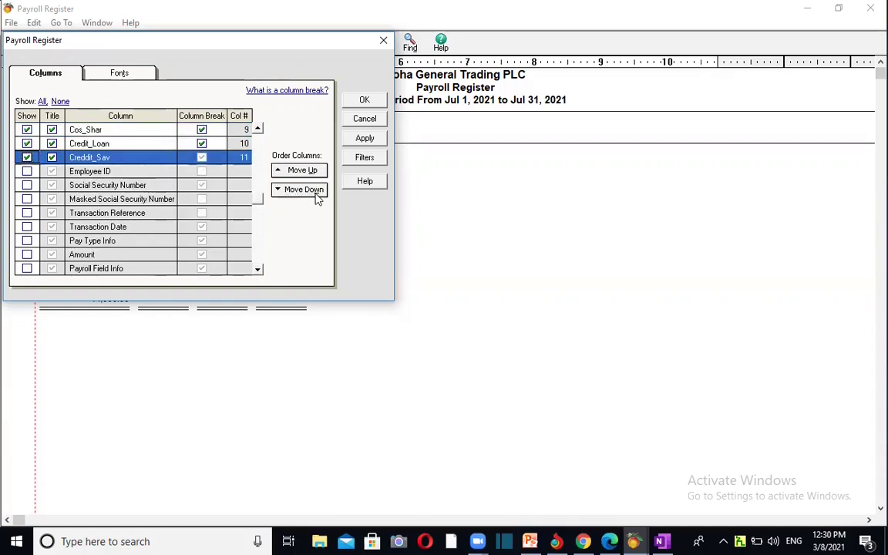
Show the Pension_ER column and order it directly after Pension_EE as column 7.
{"action": "left_click", "coordinate": [259, 270]}
{"action": "left_click", "coordinate": [259, 270]}
{"action": "double_click", "coordinate": [259, 270]}
{"action": "left_click", "coordinate": [26, 269]}
{"action": "left_click", "coordinate": [27, 269]}
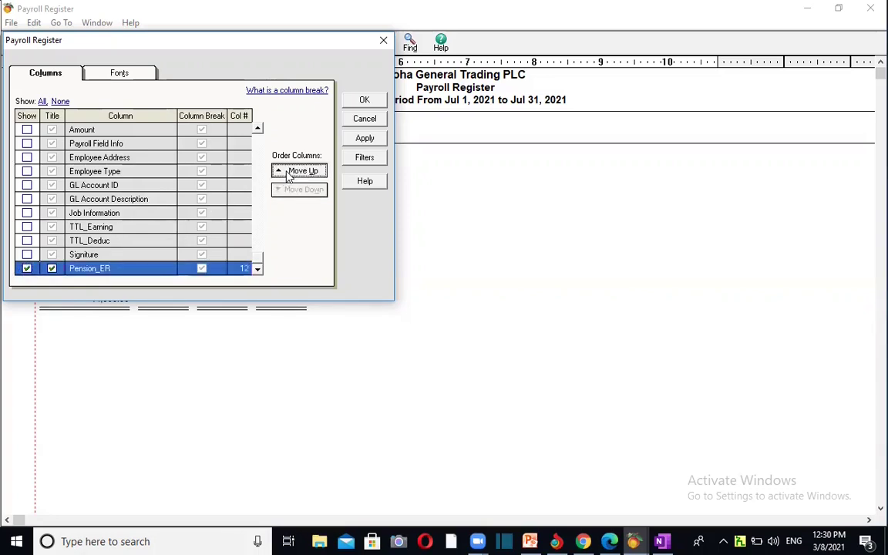
{"action": "left_click", "coordinate": [299, 171]}
{"action": "left_click", "coordinate": [299, 171]}
{"action": "left_click", "coordinate": [299, 171]}
{"action": "left_click", "coordinate": [299, 171]}
{"action": "left_click", "coordinate": [299, 171]}
{"action": "left_click", "coordinate": [299, 171]}
{"action": "left_click", "coordinate": [299, 171]}
{"action": "left_click", "coordinate": [299, 171]}
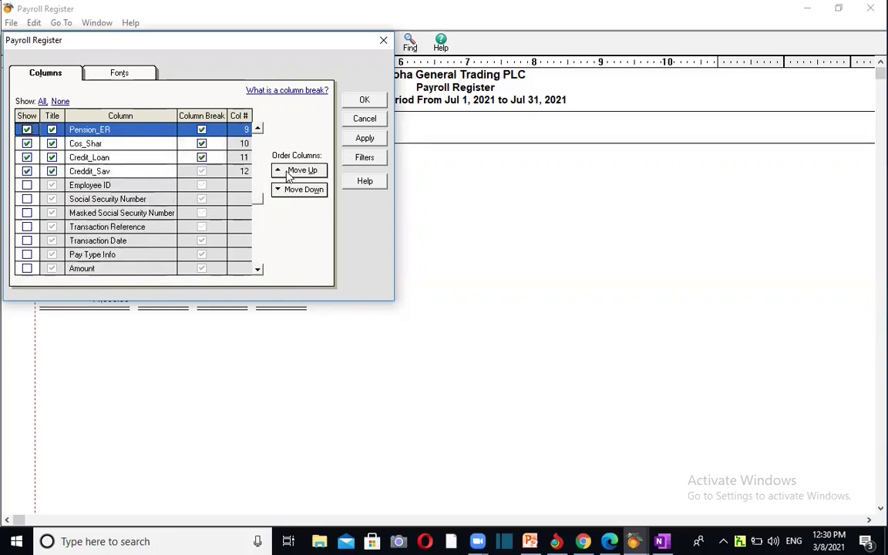
{"action": "left_click", "coordinate": [289, 176]}
{"action": "left_click", "coordinate": [289, 176]}
{"action": "left_click", "coordinate": [289, 177]}
{"action": "left_click", "coordinate": [284, 194]}
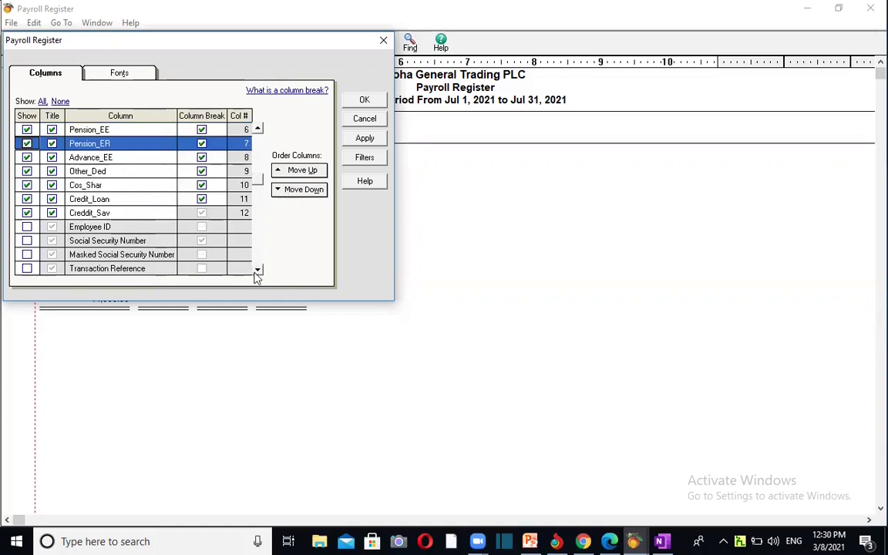
Show the TTL_Earning column and order it directly after Creddit_Sav as column 13.
{"action": "scroll", "coordinate": [231, 266], "scroll_direction": "down", "scroll_amount": 5}
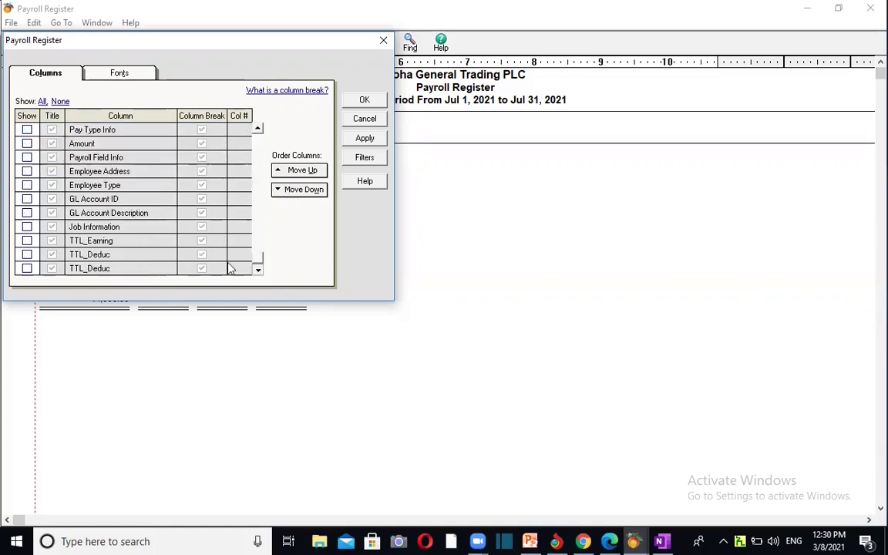
{"action": "left_click", "coordinate": [27, 242]}
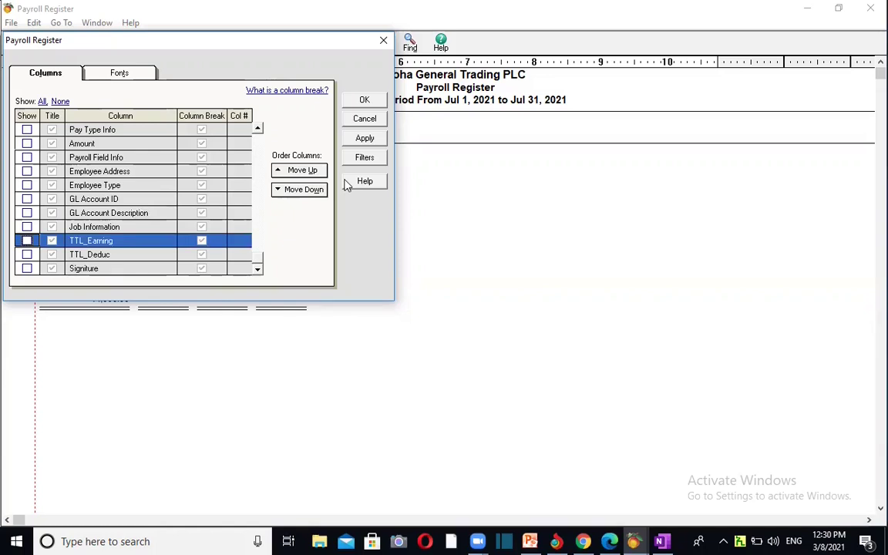
{"action": "left_click", "coordinate": [301, 170]}
{"action": "left_click", "coordinate": [297, 175]}
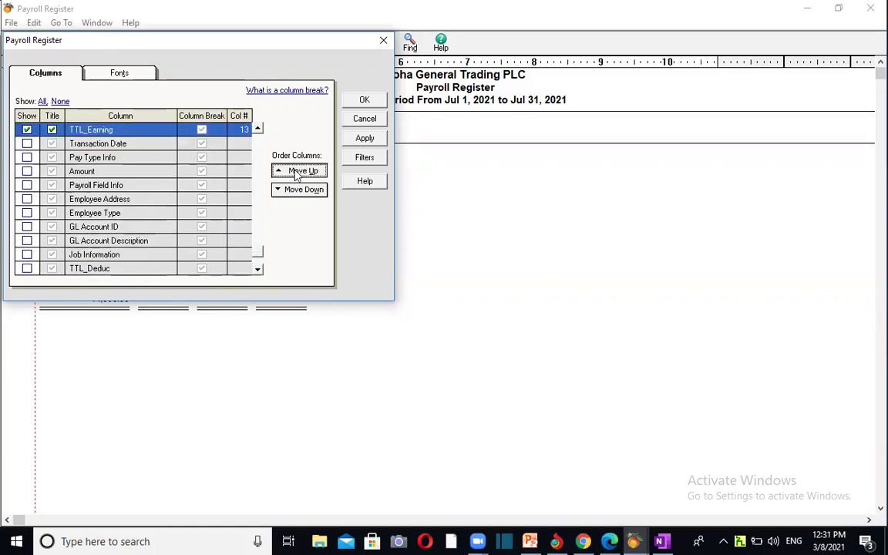
{"action": "left_click", "coordinate": [298, 174]}
{"action": "left_click", "coordinate": [298, 193]}
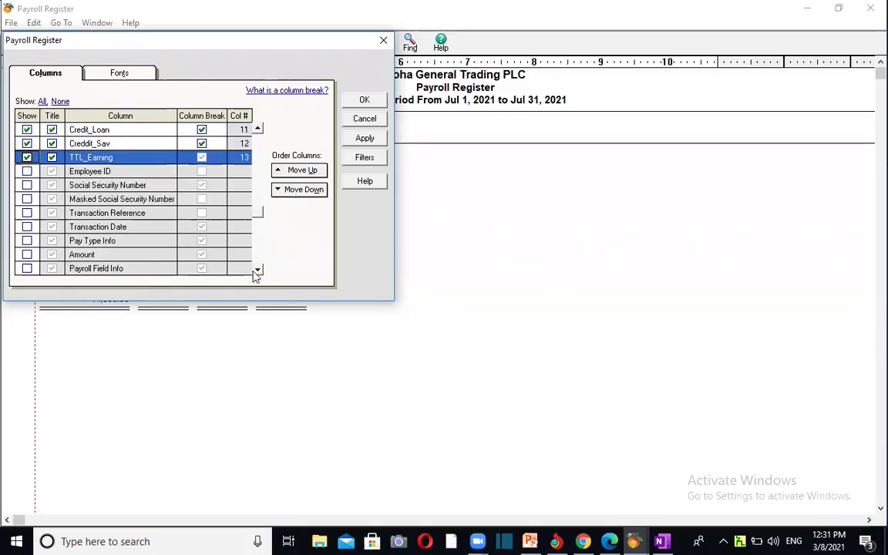
Show the TTL_Deduc column and order it directly after TTL_Earning as column 14.
{"action": "left_click", "coordinate": [257, 270]}
{"action": "left_click", "coordinate": [258, 270]}
{"action": "left_click", "coordinate": [26, 255]}
{"action": "left_click", "coordinate": [316, 171]}
{"action": "left_click", "coordinate": [315, 172]}
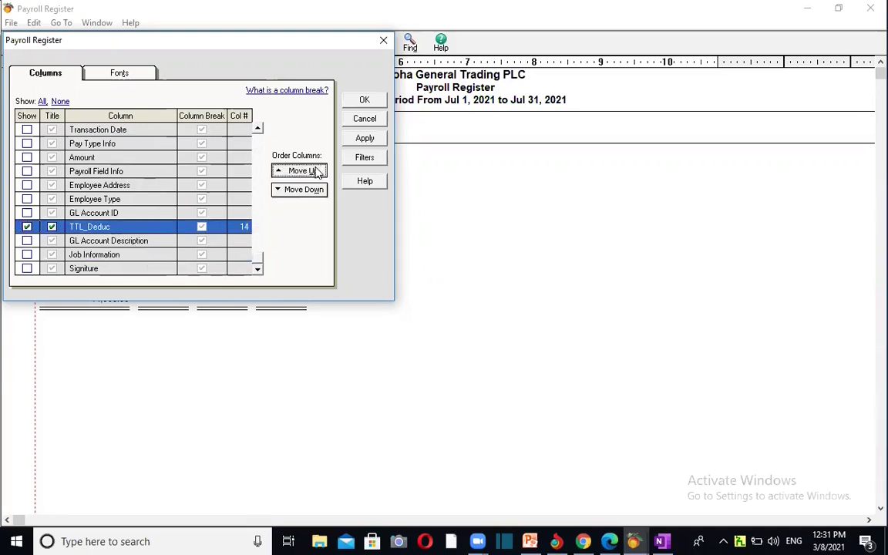
{"action": "left_click", "coordinate": [314, 171]}
{"action": "left_click", "coordinate": [314, 171]}
{"action": "left_click", "coordinate": [314, 171]}
{"action": "left_click", "coordinate": [314, 171]}
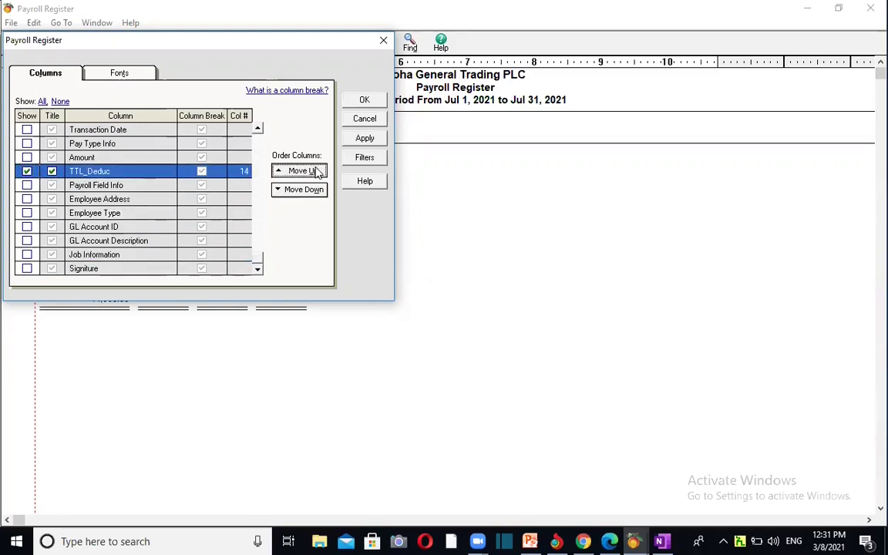
{"action": "left_click", "coordinate": [313, 171]}
{"action": "left_click", "coordinate": [313, 171]}
{"action": "left_click", "coordinate": [314, 171]}
{"action": "left_click", "coordinate": [313, 171]}
{"action": "left_click", "coordinate": [313, 171]}
{"action": "left_click", "coordinate": [314, 171]}
{"action": "left_click", "coordinate": [313, 171]}
{"action": "left_click", "coordinate": [314, 171]}
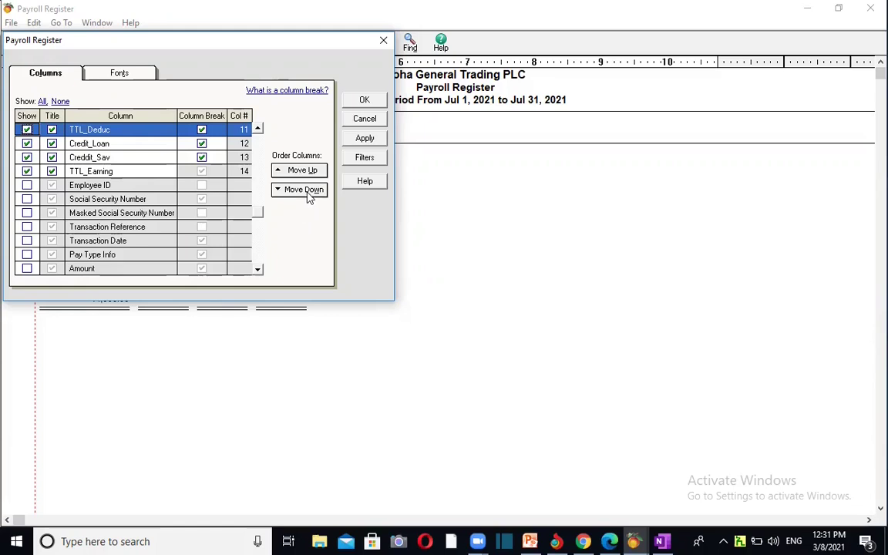
{"action": "left_click", "coordinate": [309, 194]}
{"action": "left_click", "coordinate": [309, 194]}
{"action": "left_click", "coordinate": [309, 195]}
{"action": "left_click", "coordinate": [309, 194]}
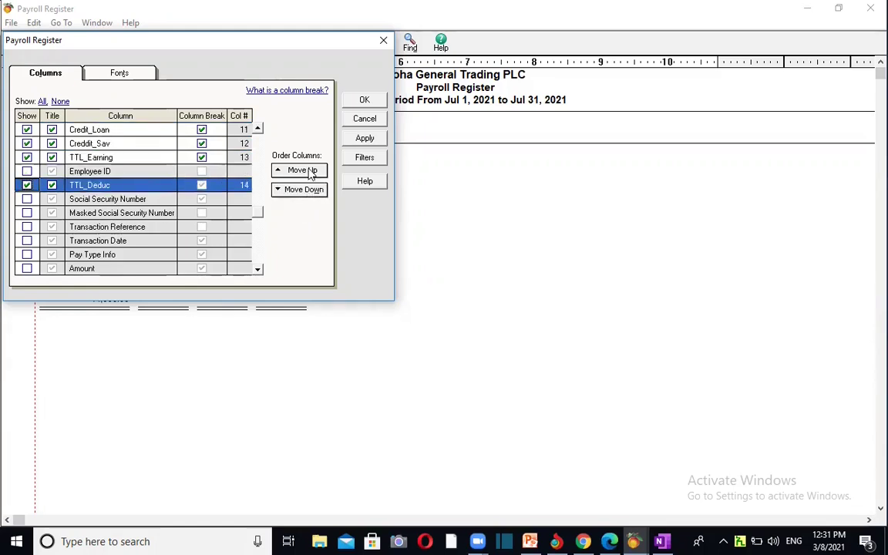
{"action": "left_click", "coordinate": [309, 172]}
Show the Signiture column directly after TTL_Deduc as column 15 and apply the column layout to the report.
{"action": "left_click", "coordinate": [258, 269]}
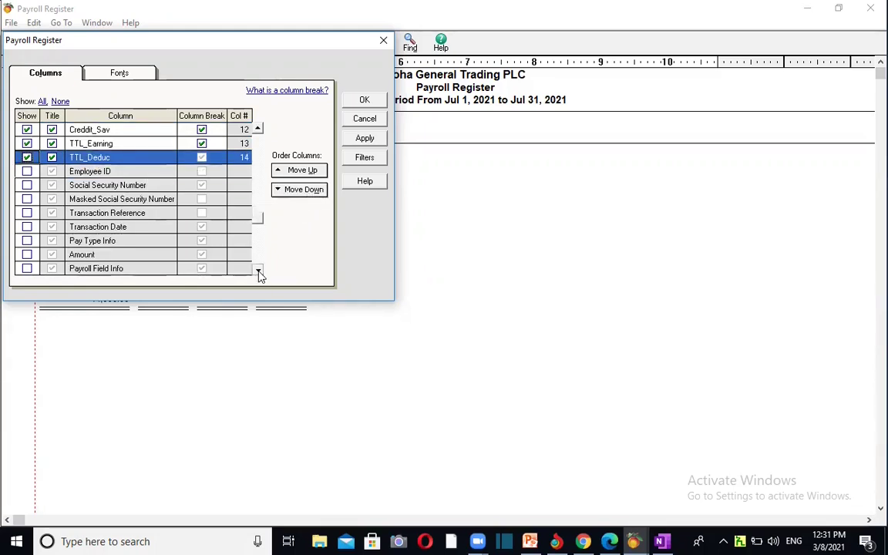
{"action": "left_click", "coordinate": [258, 270]}
{"action": "left_click", "coordinate": [28, 269]}
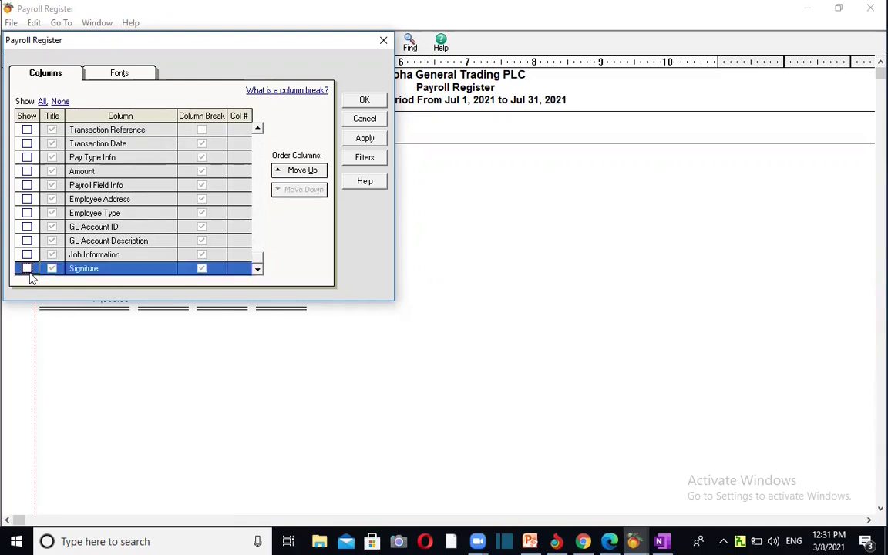
{"action": "left_click", "coordinate": [308, 171]}
{"action": "left_click", "coordinate": [313, 171]}
{"action": "left_click", "coordinate": [313, 171]}
{"action": "left_click", "coordinate": [312, 171]}
{"action": "left_click", "coordinate": [313, 171]}
{"action": "left_click", "coordinate": [313, 171]}
{"action": "left_click", "coordinate": [312, 171]}
{"action": "left_click", "coordinate": [313, 171]}
{"action": "left_click", "coordinate": [313, 171]}
{"action": "left_click", "coordinate": [313, 171]}
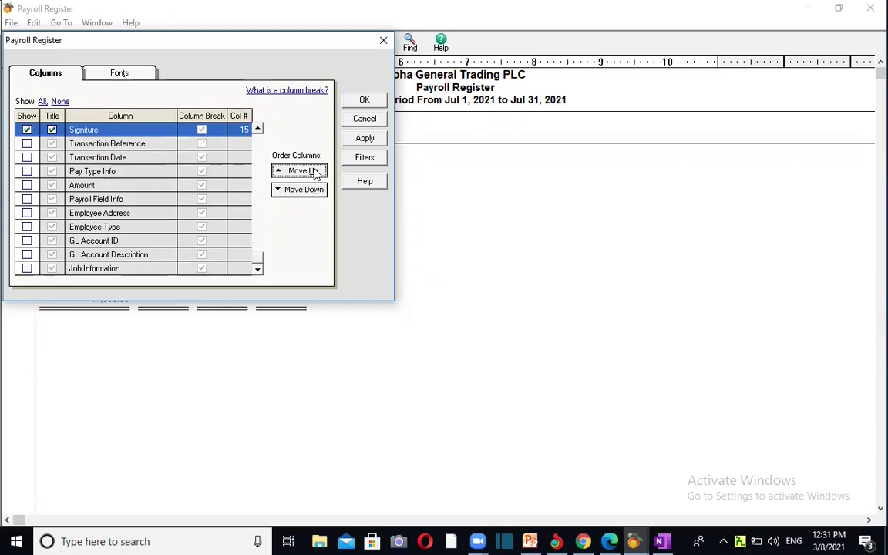
{"action": "left_click", "coordinate": [313, 171]}
{"action": "left_click", "coordinate": [313, 172]}
{"action": "left_click", "coordinate": [313, 171]}
{"action": "left_click", "coordinate": [313, 171]}
{"action": "left_click", "coordinate": [316, 194]}
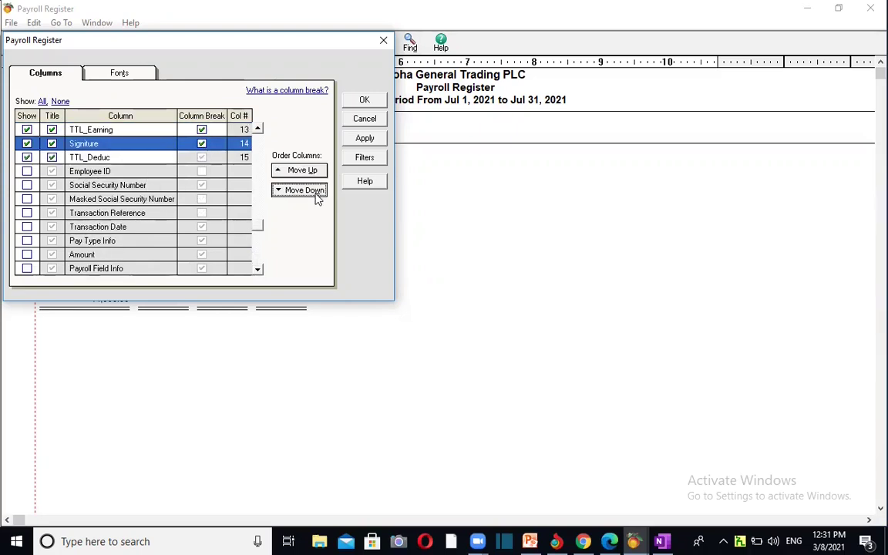
{"action": "left_click", "coordinate": [316, 192]}
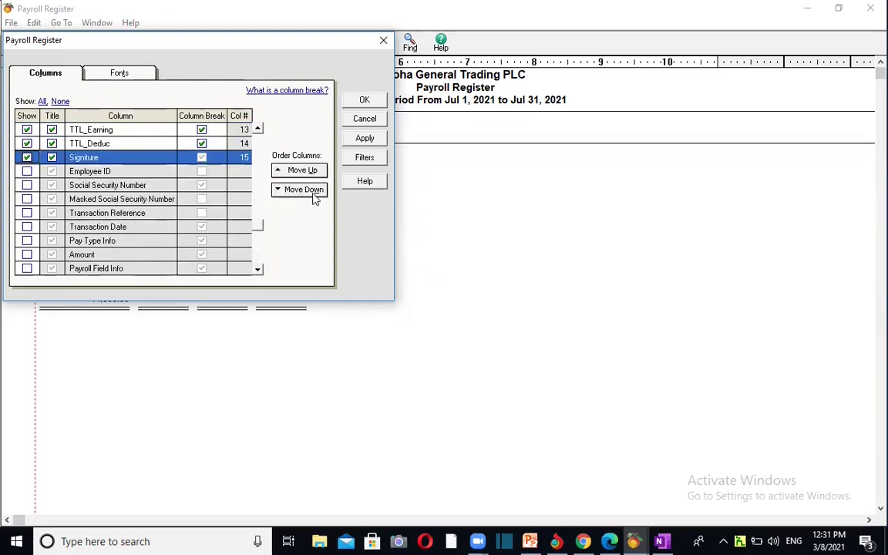
{"action": "left_click", "coordinate": [375, 101]}
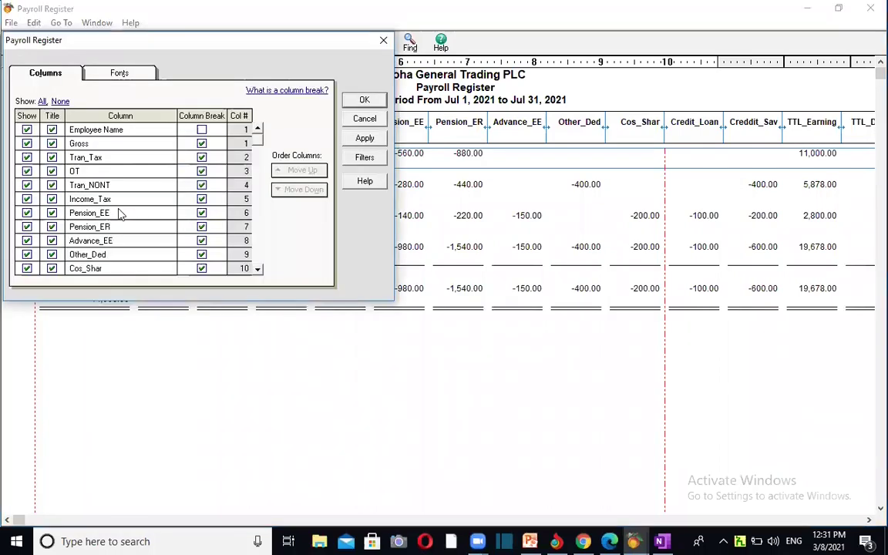
Show the Amount column between TTL_Deduc and Signiture as column 15 and confirm the column settings.
{"action": "double_click", "coordinate": [259, 270]}
{"action": "left_click", "coordinate": [259, 271]}
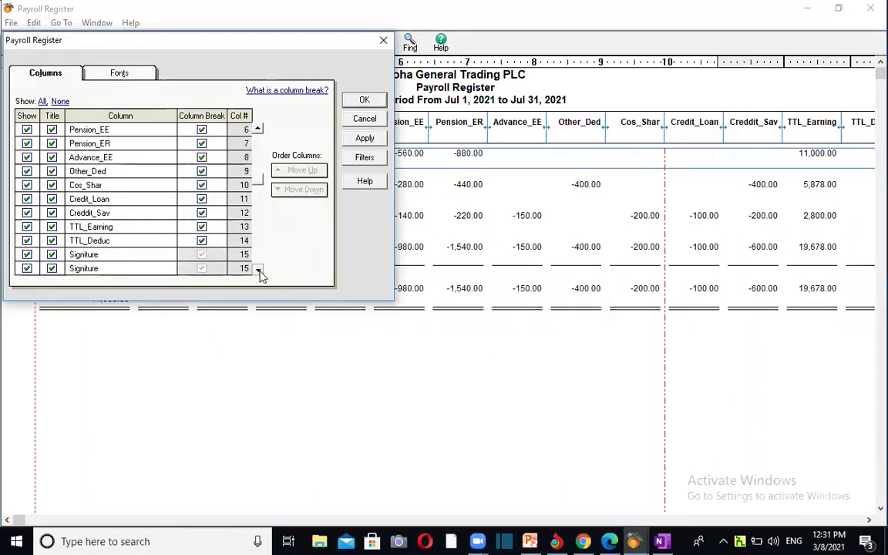
{"action": "left_click", "coordinate": [259, 270]}
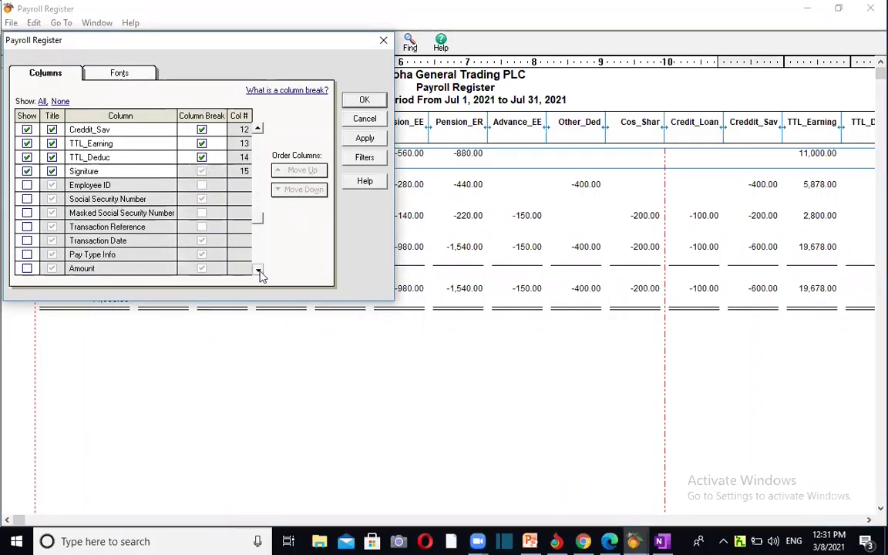
{"action": "left_click", "coordinate": [27, 268]}
{"action": "left_click", "coordinate": [284, 170]}
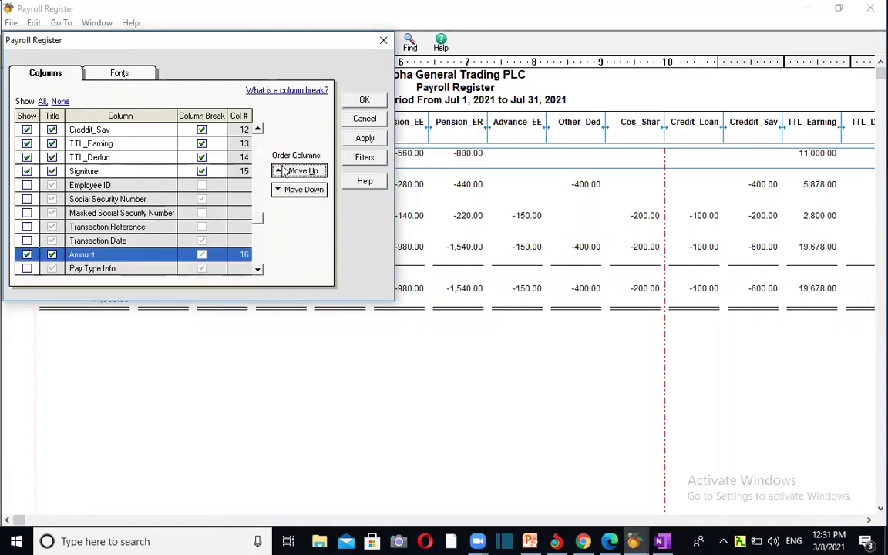
{"action": "left_click", "coordinate": [283, 169]}
{"action": "left_click", "coordinate": [284, 170]}
{"action": "left_click", "coordinate": [283, 170]}
{"action": "left_click", "coordinate": [283, 170]}
{"action": "left_click", "coordinate": [283, 170]}
{"action": "left_click", "coordinate": [284, 169]}
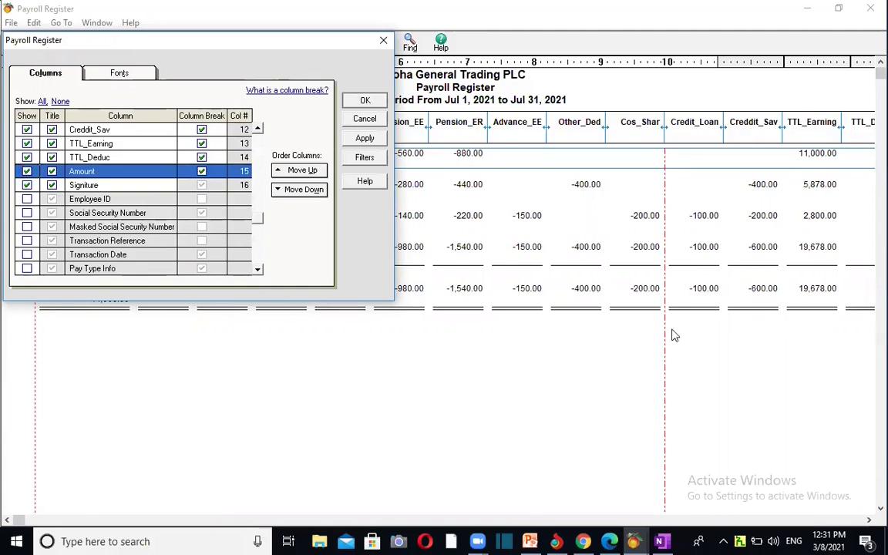
{"action": "key", "text": "Return"}
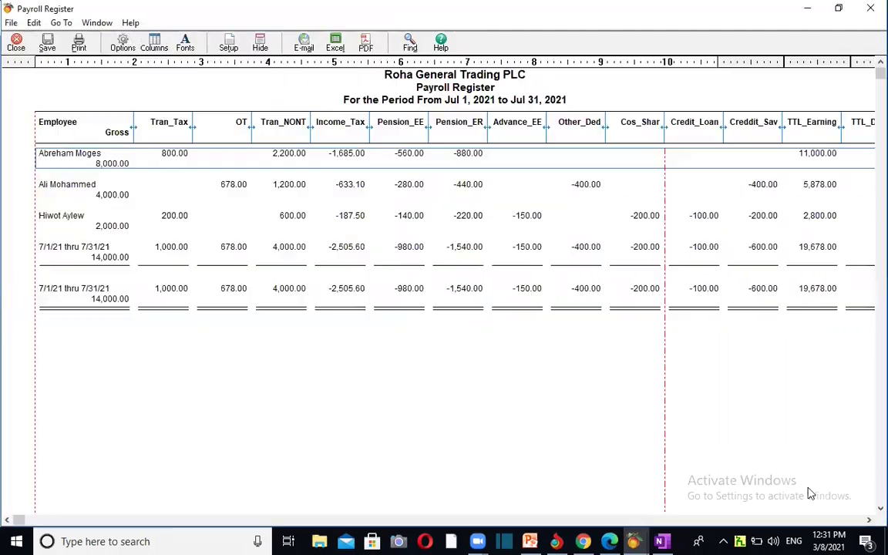
Examine the full width of the customized payroll report, from the earnings columns to Amount and Signiture.
{"action": "left_click", "coordinate": [866, 519]}
{"action": "left_click", "coordinate": [866, 519]}
{"action": "left_click", "coordinate": [866, 519]}
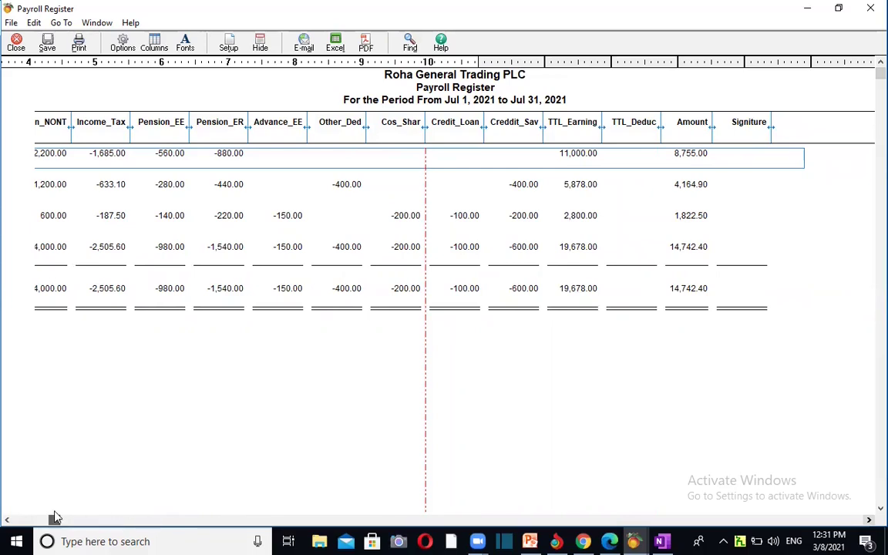
{"action": "scroll", "coordinate": [54, 517], "scroll_direction": "left", "scroll_amount": 3}
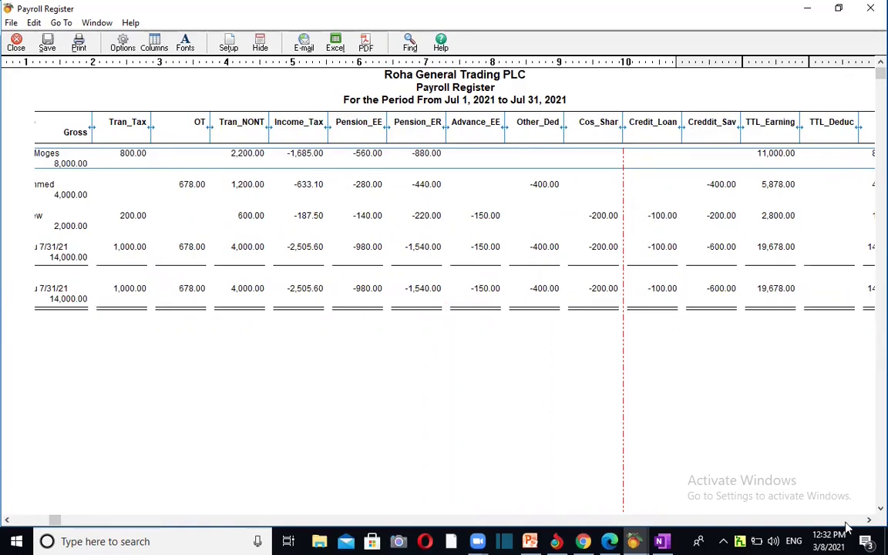
{"action": "left_click", "coordinate": [868, 520]}
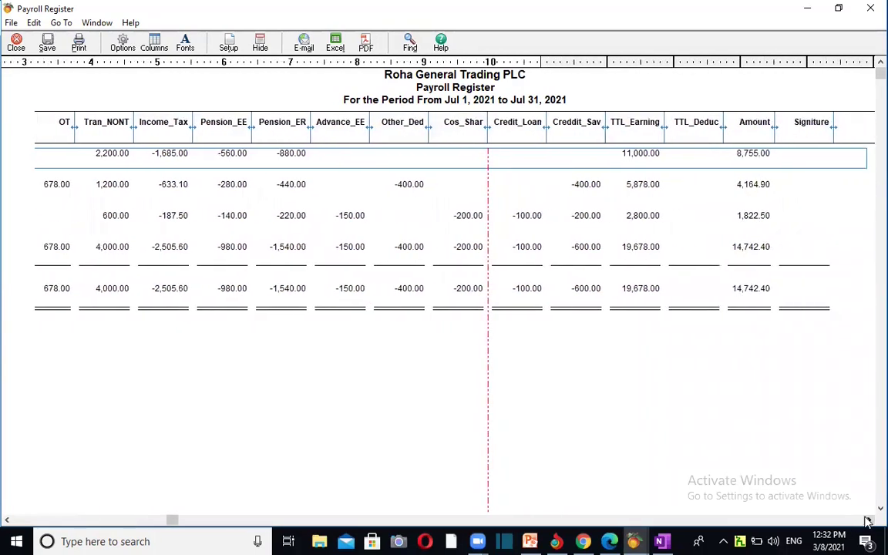
{"action": "left_click", "coordinate": [868, 521]}
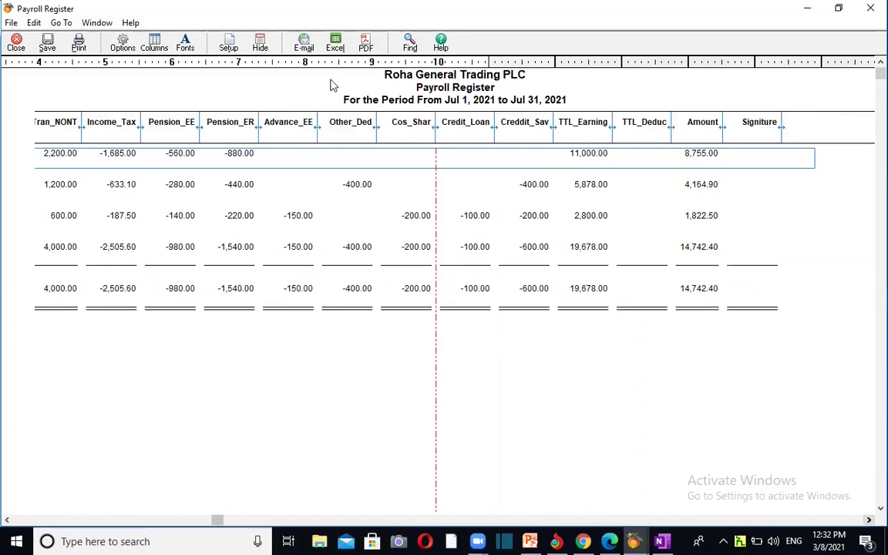
{"action": "scroll", "coordinate": [575, 323], "scroll_direction": "down", "scroll_amount": 1}
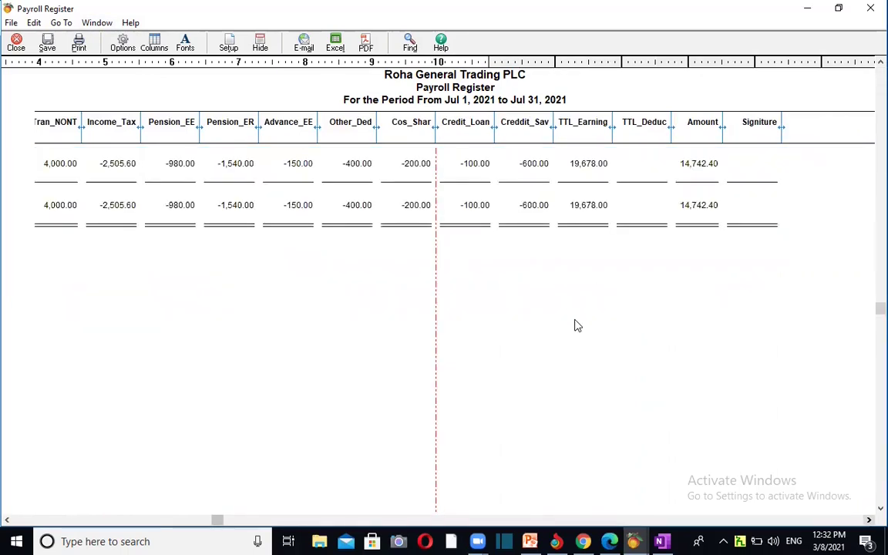
{"action": "scroll", "coordinate": [575, 323], "scroll_direction": "up", "scroll_amount": 1}
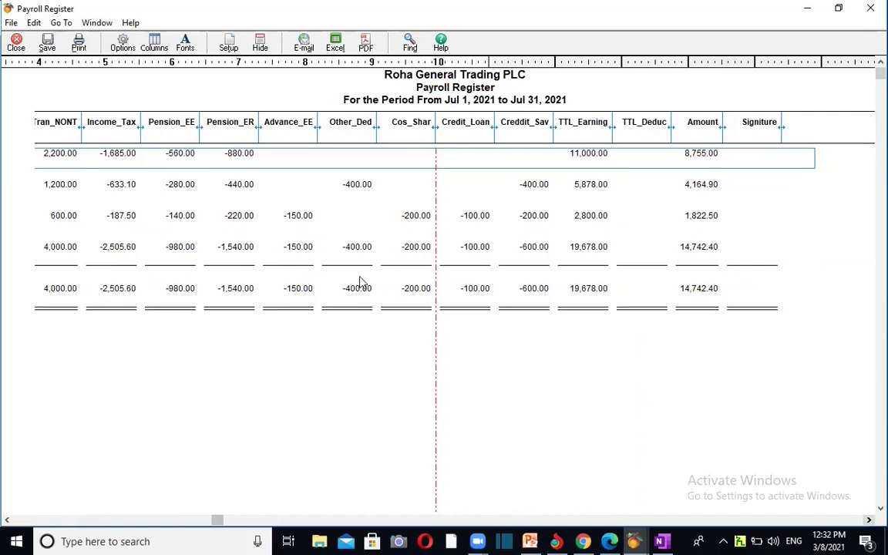
Save the customized Payroll Register report under the name Net Pay and close it.
{"action": "left_click", "coordinate": [47, 42]}
{"action": "type", "text": "N"}
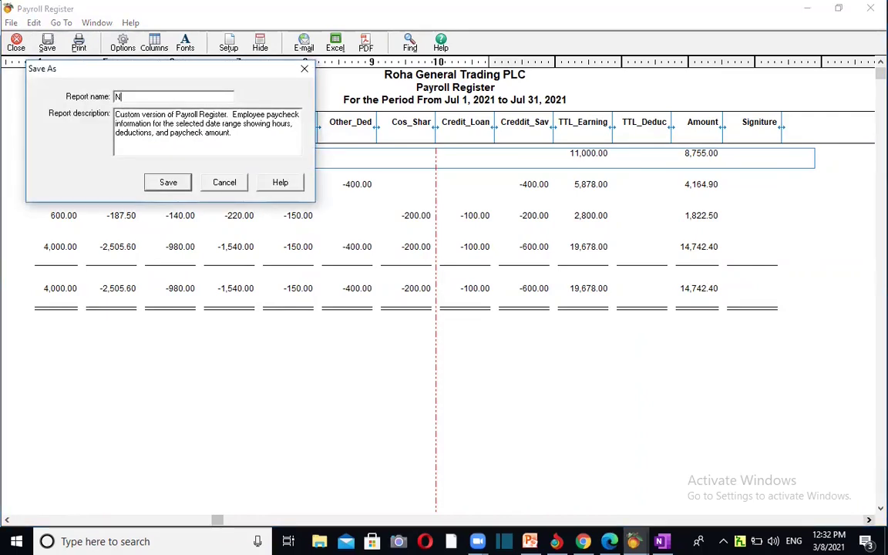
{"action": "type", "text": "et Pay"}
{"action": "left_click", "coordinate": [171, 183]}
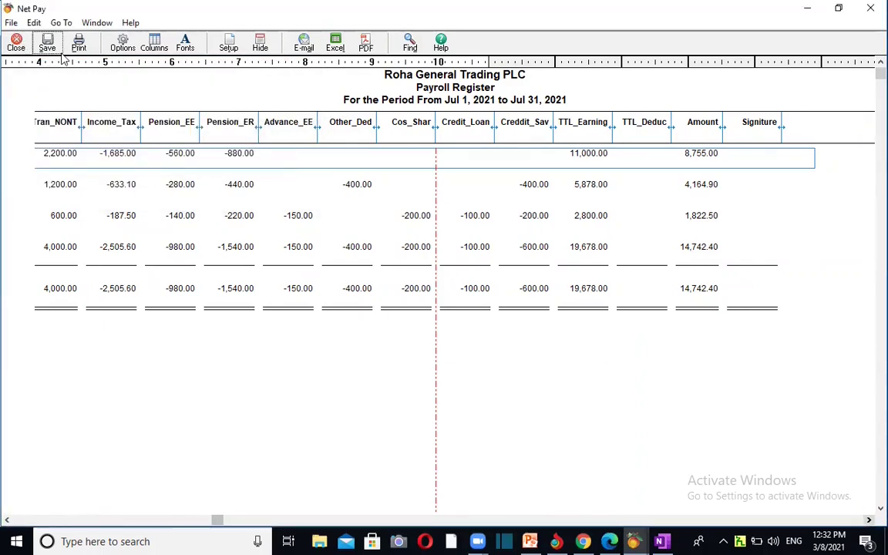
{"action": "left_click", "coordinate": [16, 44]}
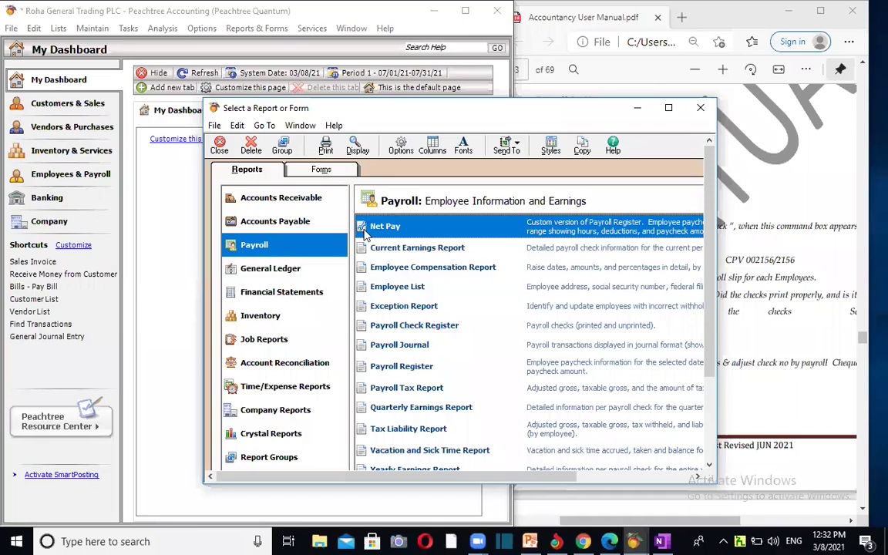
Open the saved Net Pay report from the payroll reports to check it, then close the report.
{"action": "double_click", "coordinate": [365, 233]}
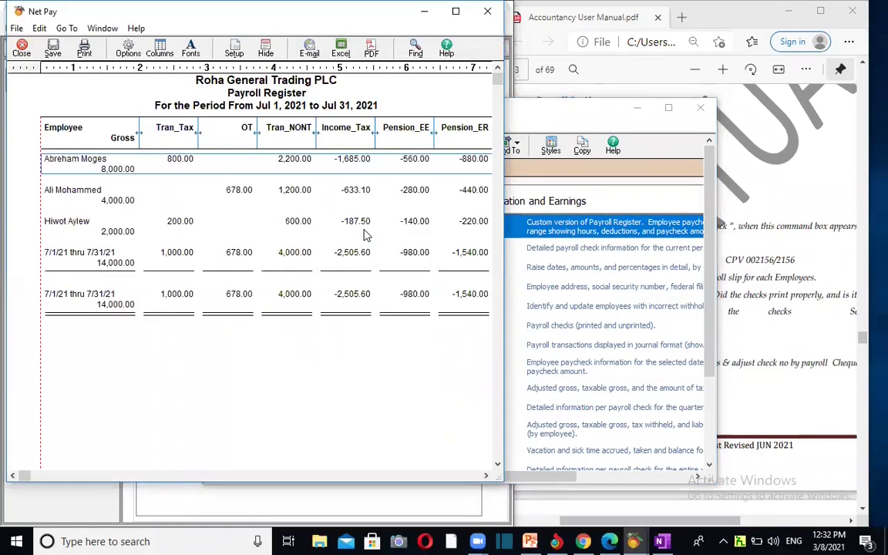
{"action": "left_click", "coordinate": [455, 13]}
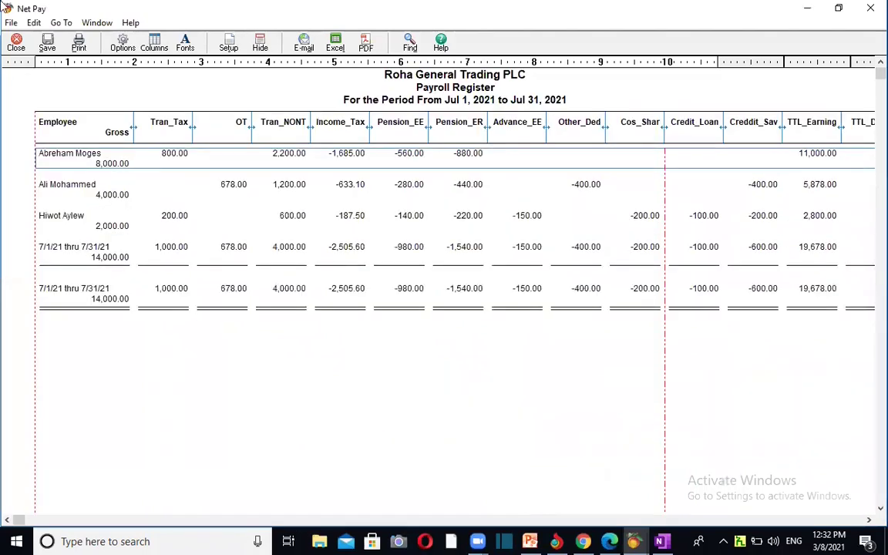
{"action": "left_click", "coordinate": [17, 48]}
{"action": "left_click", "coordinate": [198, 133]}
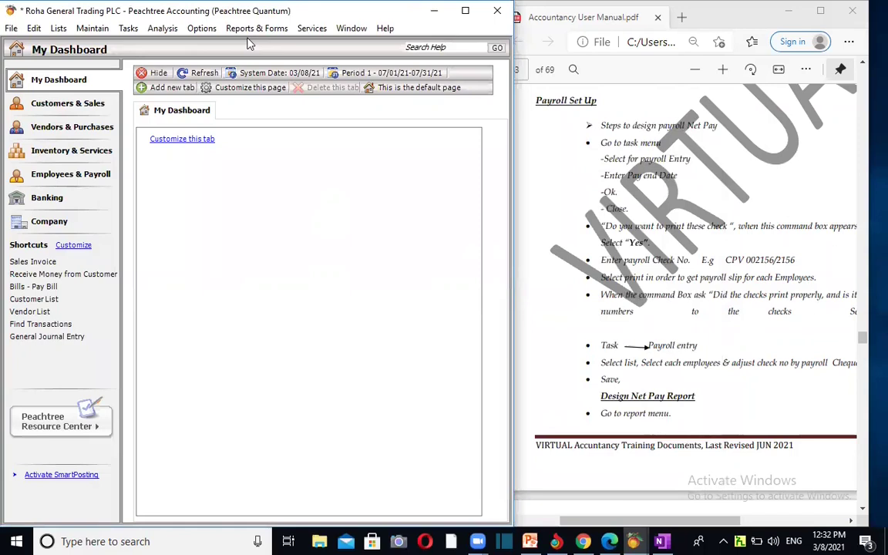
Discard the unsaved payroll entry changes and change the accounting period to 02 - Aug 01, 2021 to Aug 31, 2021.
{"action": "left_click", "coordinate": [254, 29]}
{"action": "left_click", "coordinate": [364, 104]}
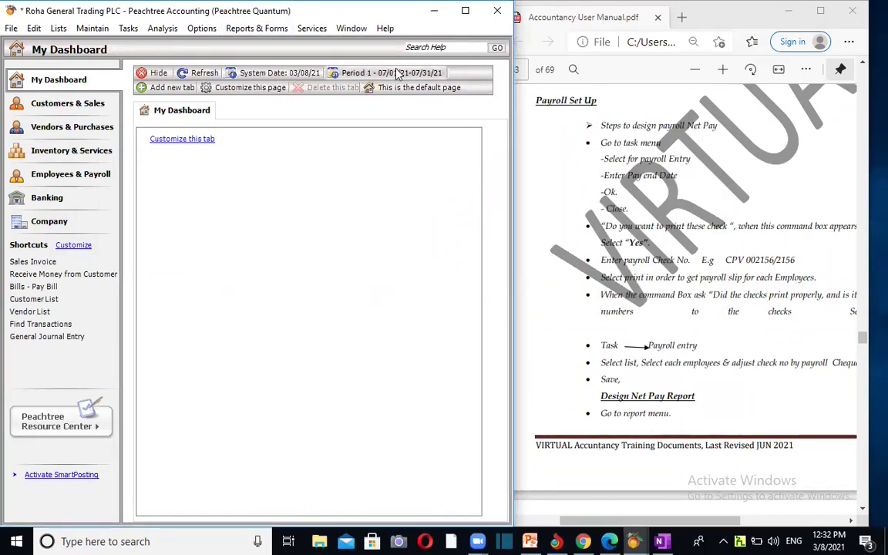
{"action": "left_click", "coordinate": [396, 72]}
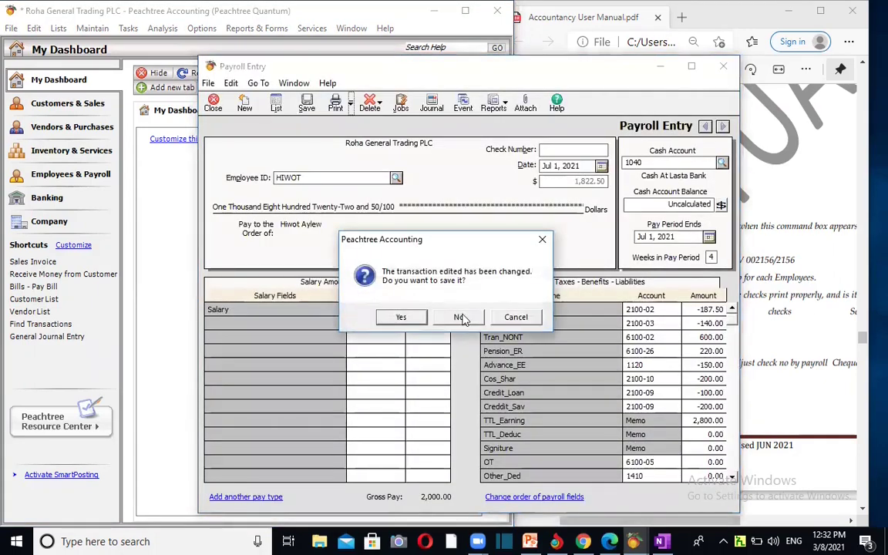
{"action": "left_click", "coordinate": [460, 317]}
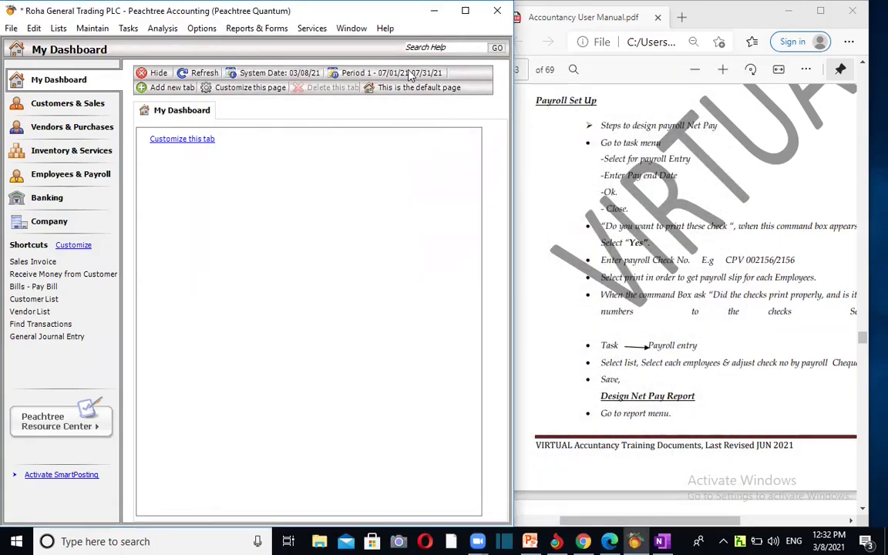
{"action": "left_click", "coordinate": [410, 77]}
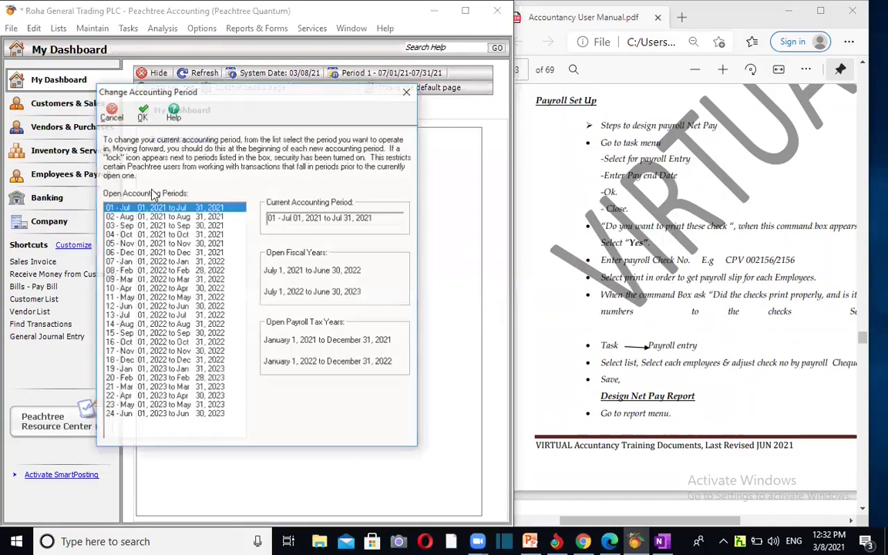
{"action": "left_click", "coordinate": [163, 217]}
{"action": "left_click", "coordinate": [142, 115]}
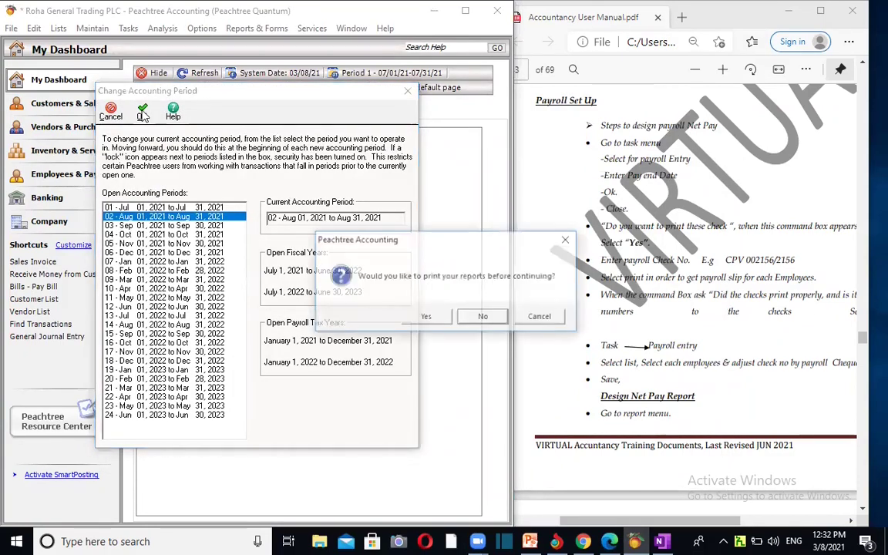